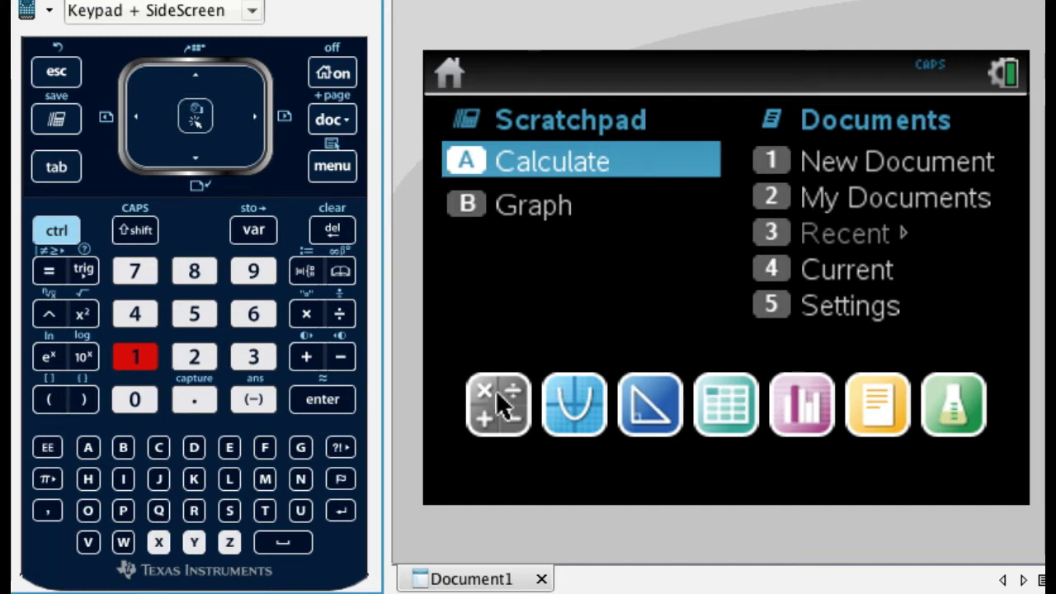
On the home screen, highlight Lists & Spreadsheet as the app for a new document.
click(555, 297)
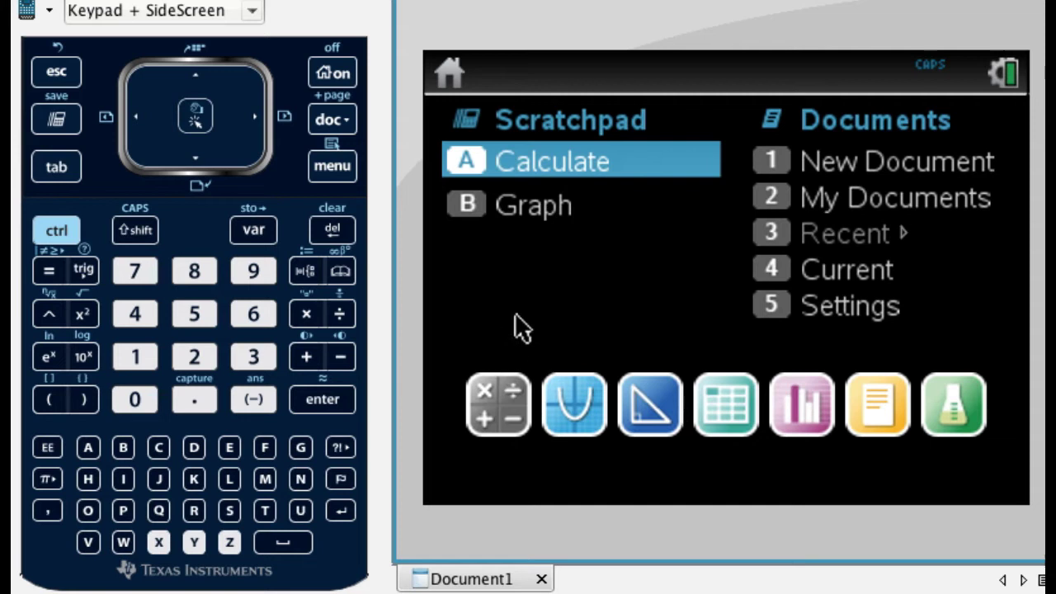
key(Right)
key(Down)
key(Down)
key(Down)
key(Down)
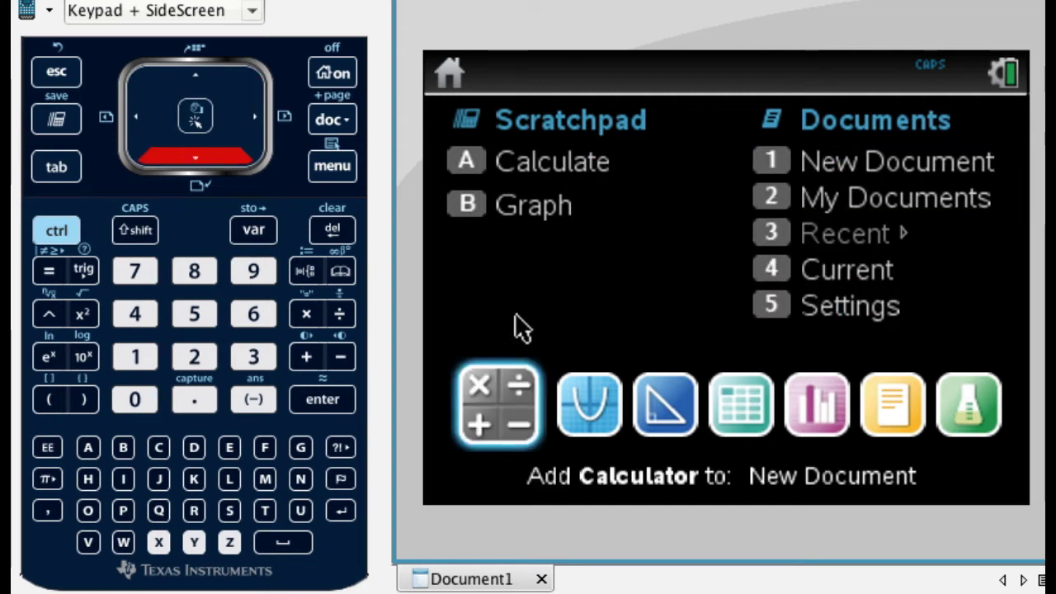
key(Right)
key(Right)
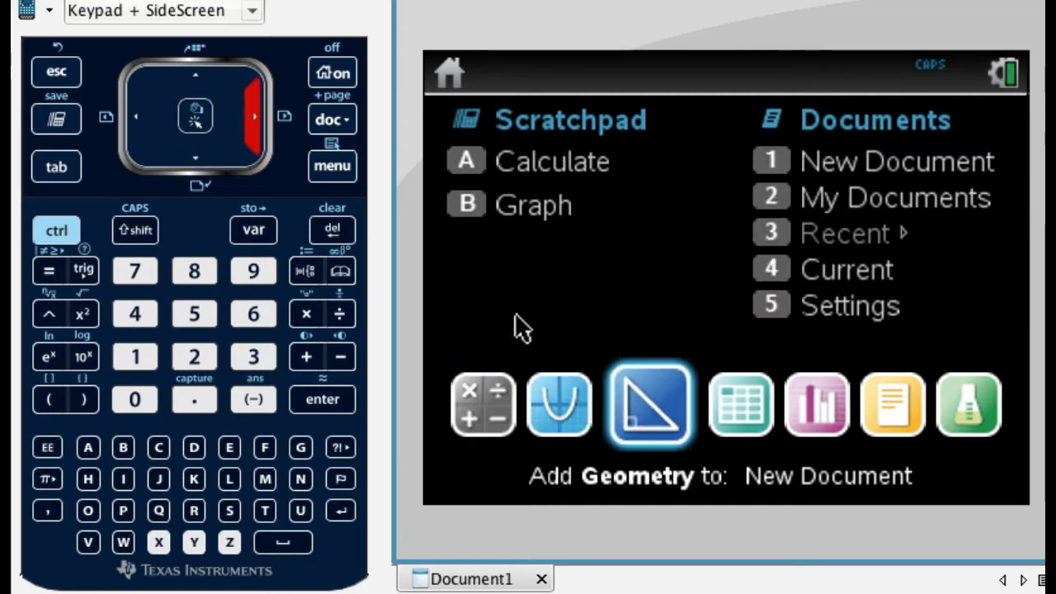
key(Right)
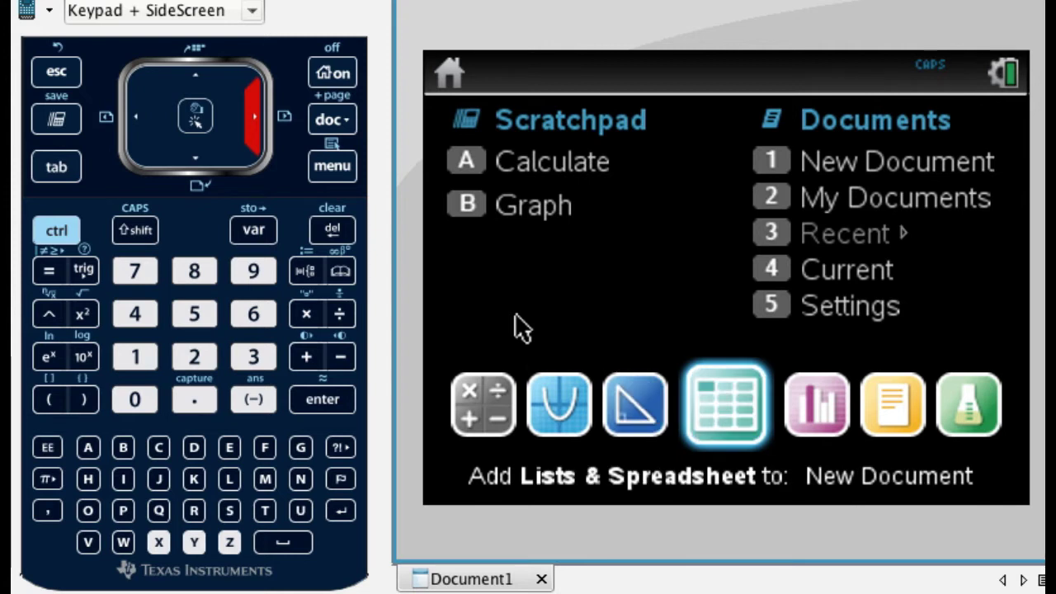
key(Return)
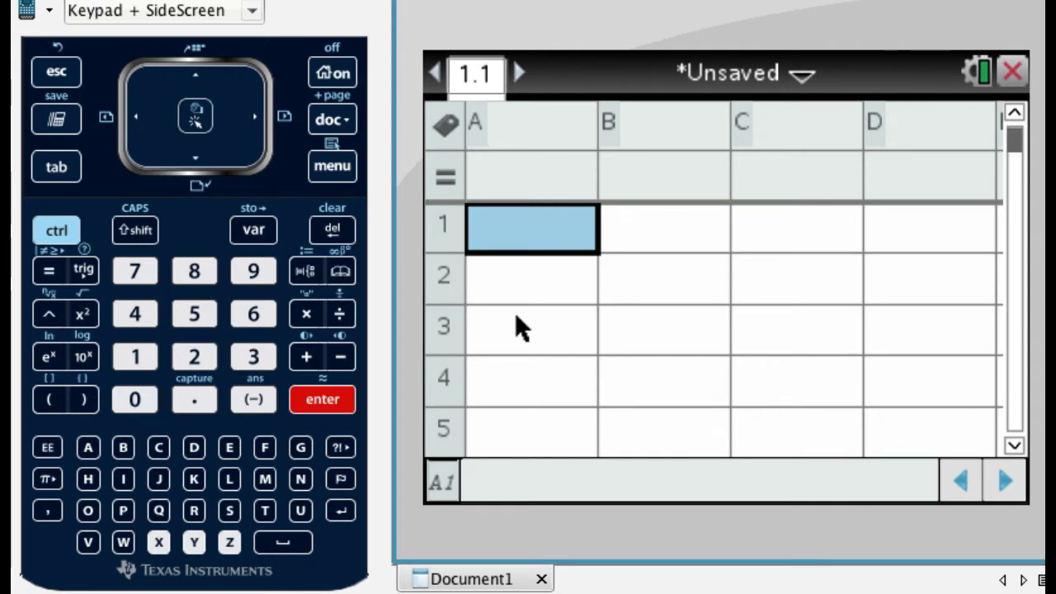
key(Right)
key(Left)
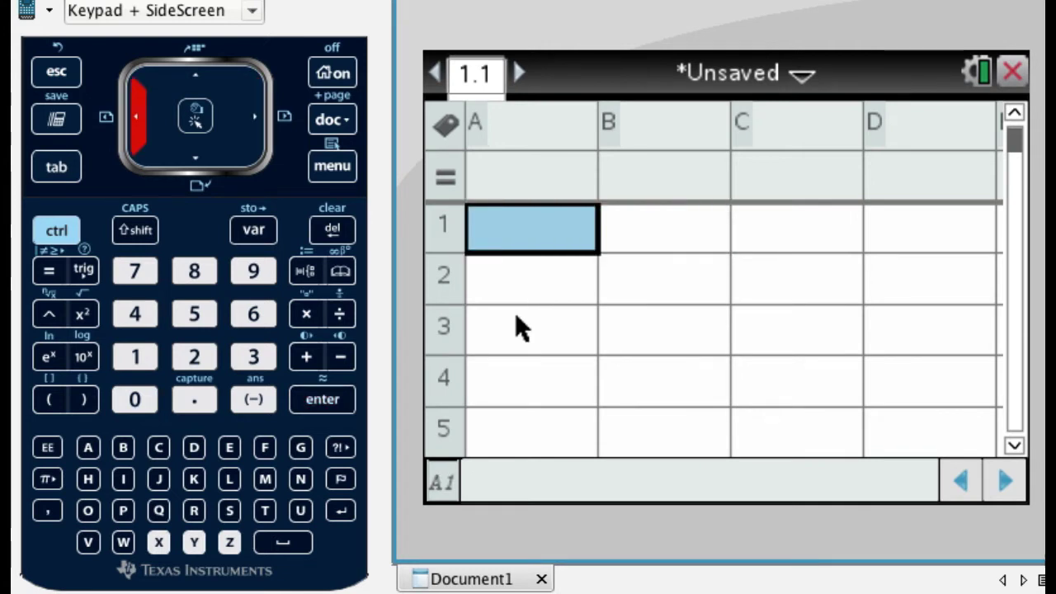
key(Down)
key(Down)
key(Down)
key(Down)
key(Down)
key(Up)
key(Up)
key(Up)
key(Up)
key(Up)
key(Up)
key(Up)
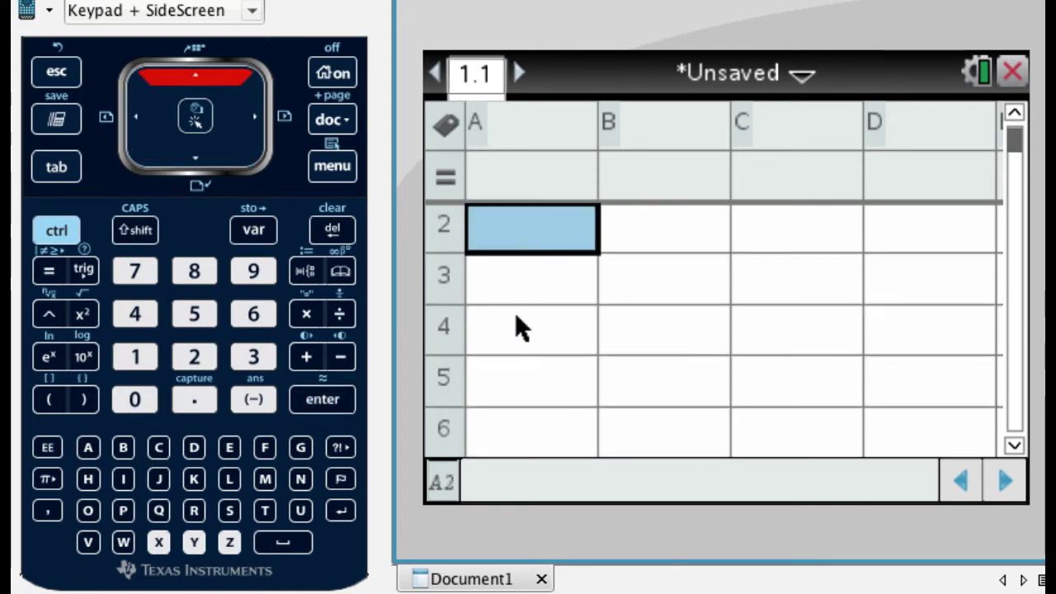
key(Down)
key(Down)
key(Right)
key(Left)
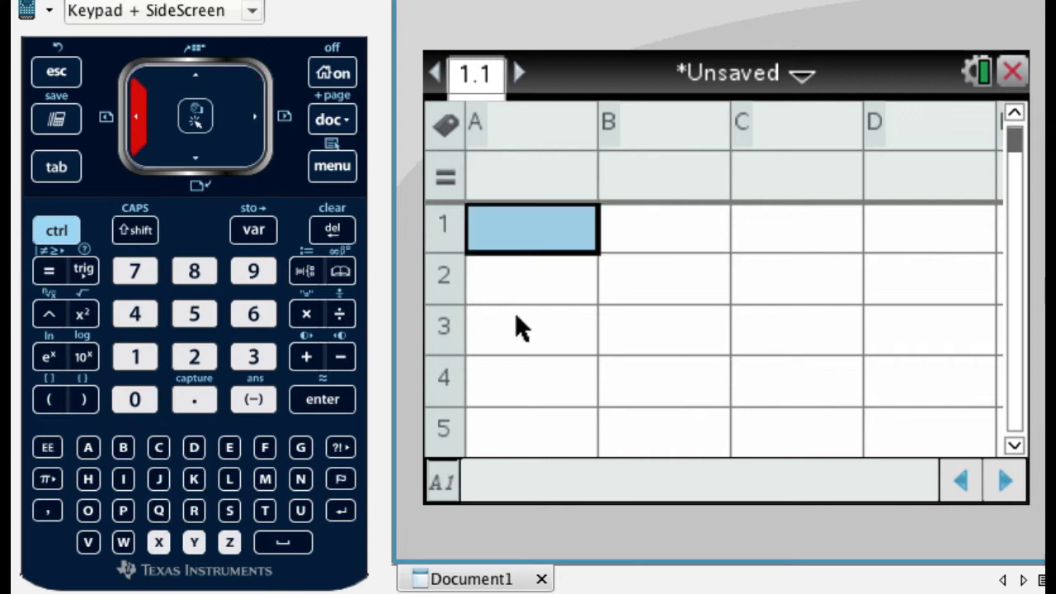
key(Down)
key(Right)
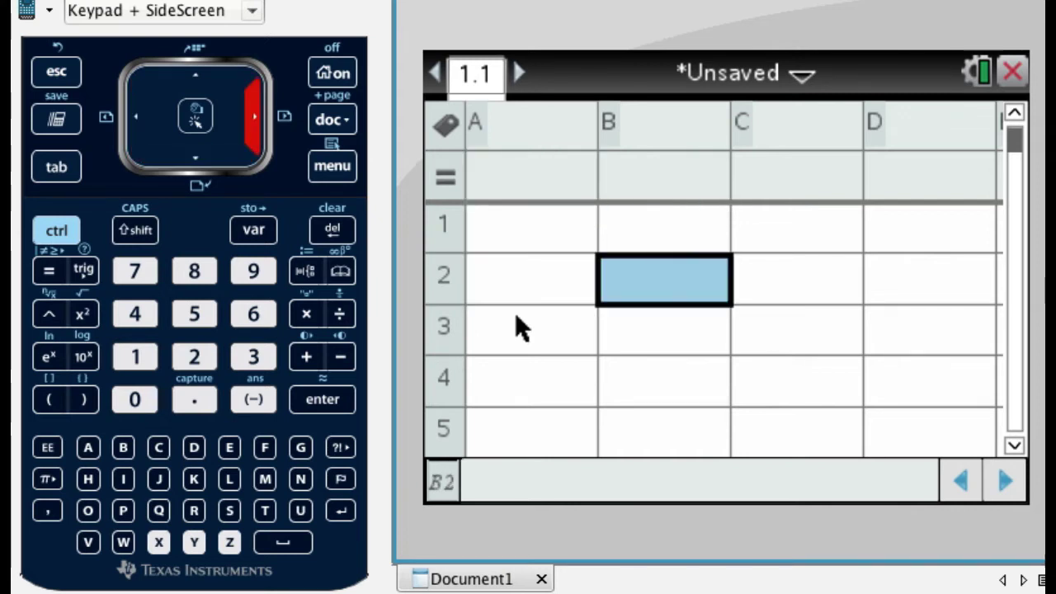
key(Left)
key(Up)
key(Up)
key(Up)
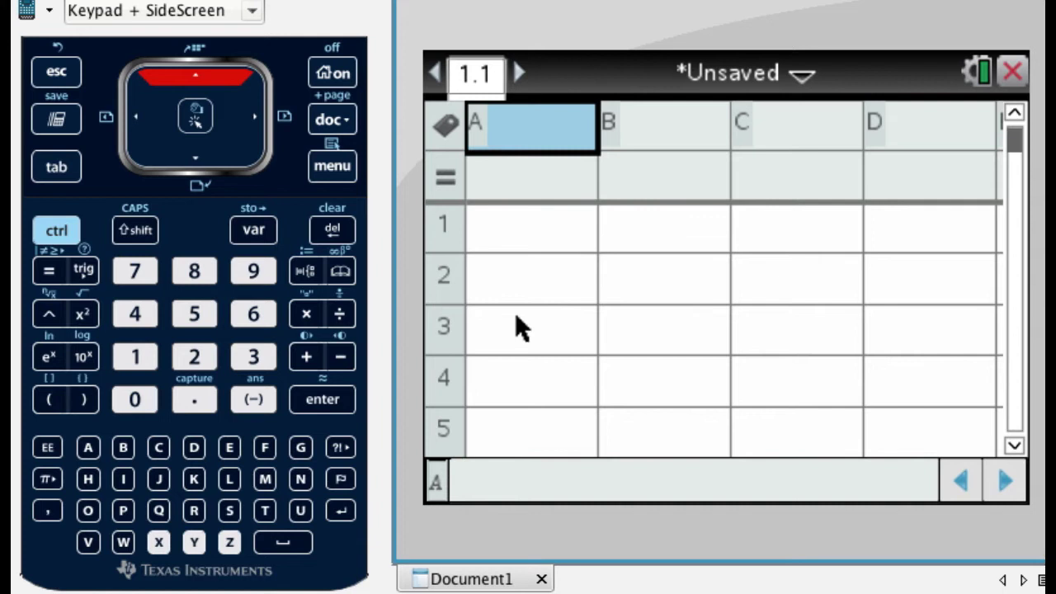
key(Right)
key(Left)
key(Right)
key(Left)
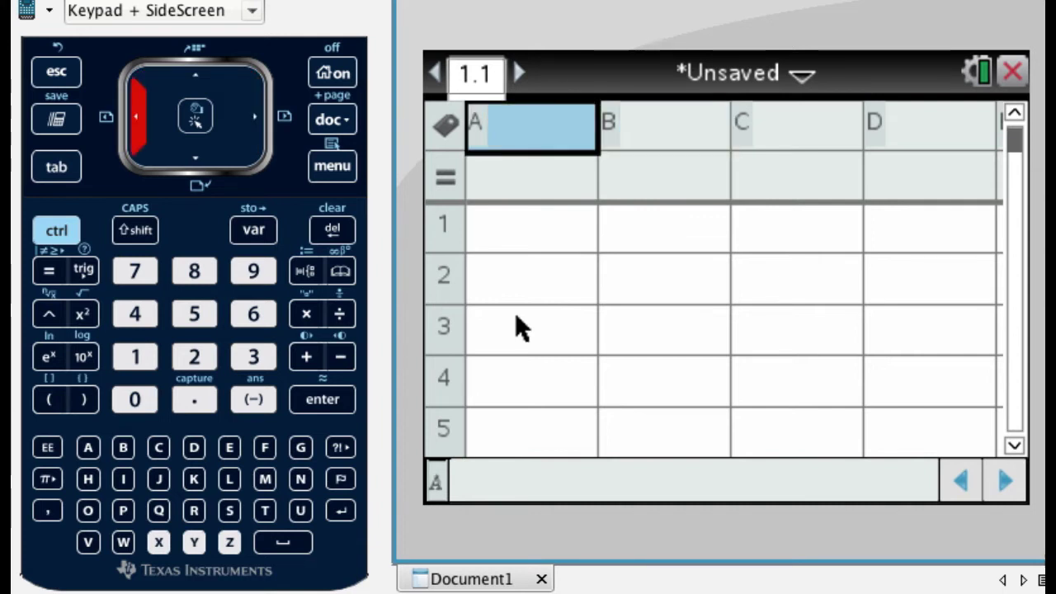
key(Right)
key(Right)
key(Right)
key(Right)
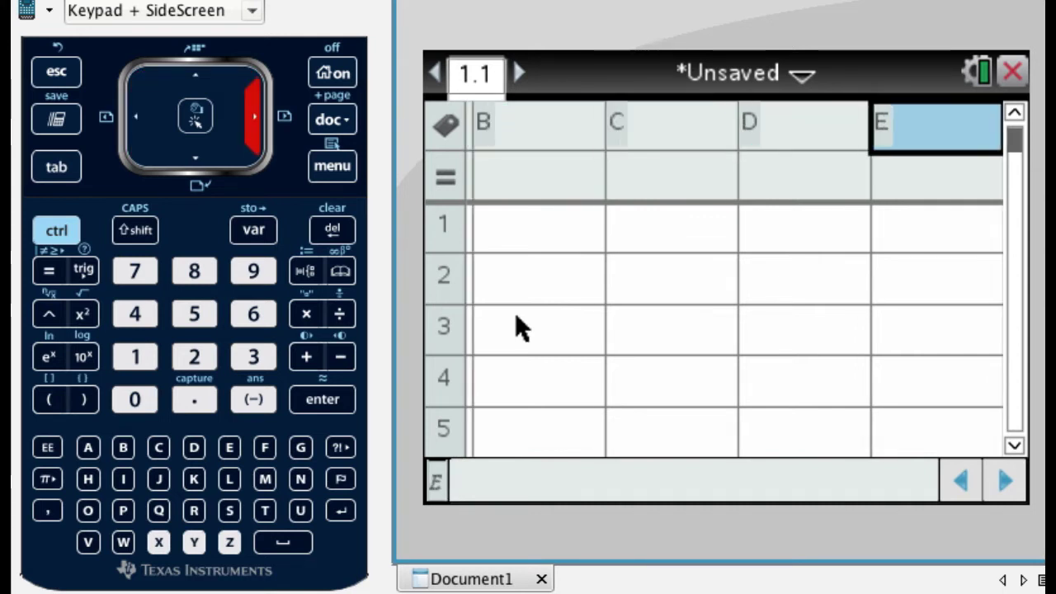
key(Right)
key(Left)
key(Left)
key(Left)
key(Left)
key(Left)
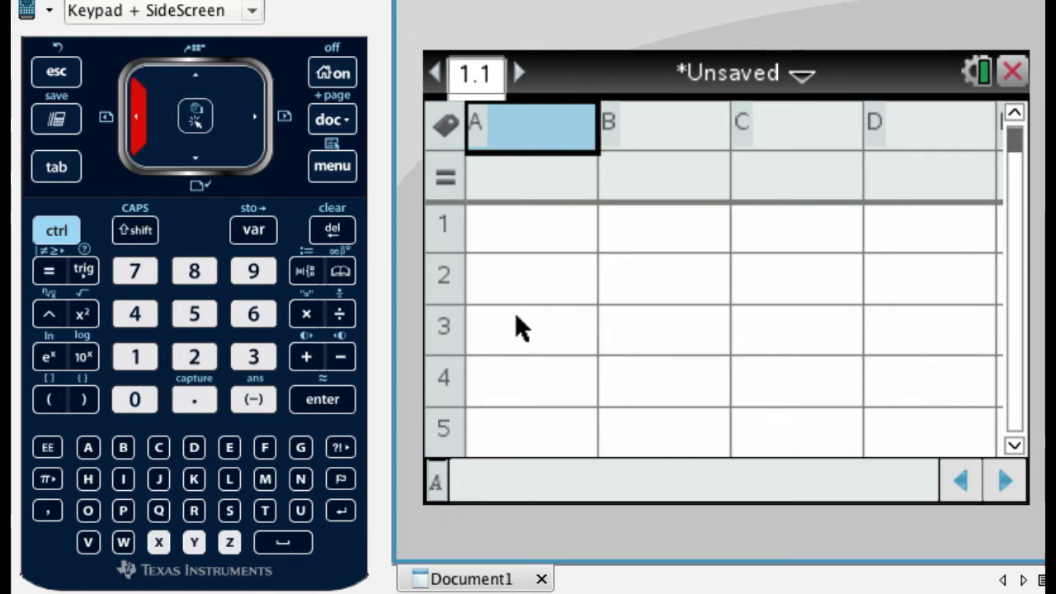
Name spreadsheet column A 'xc'.
key(Down)
key(Up)
text(xc)
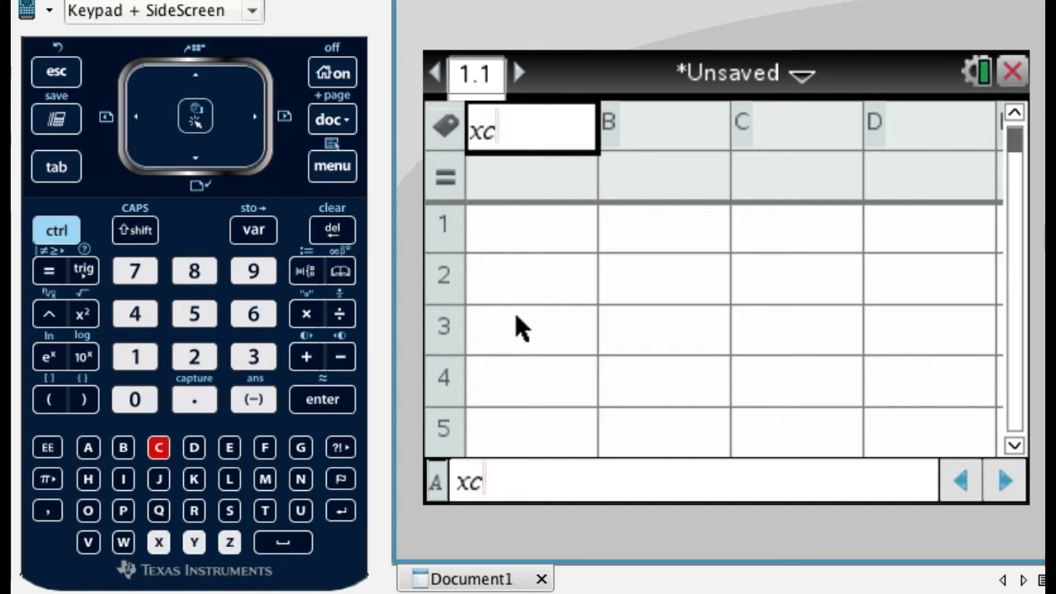
key(Return)
key(Down)
key(Down)
key(Down)
key(Down)
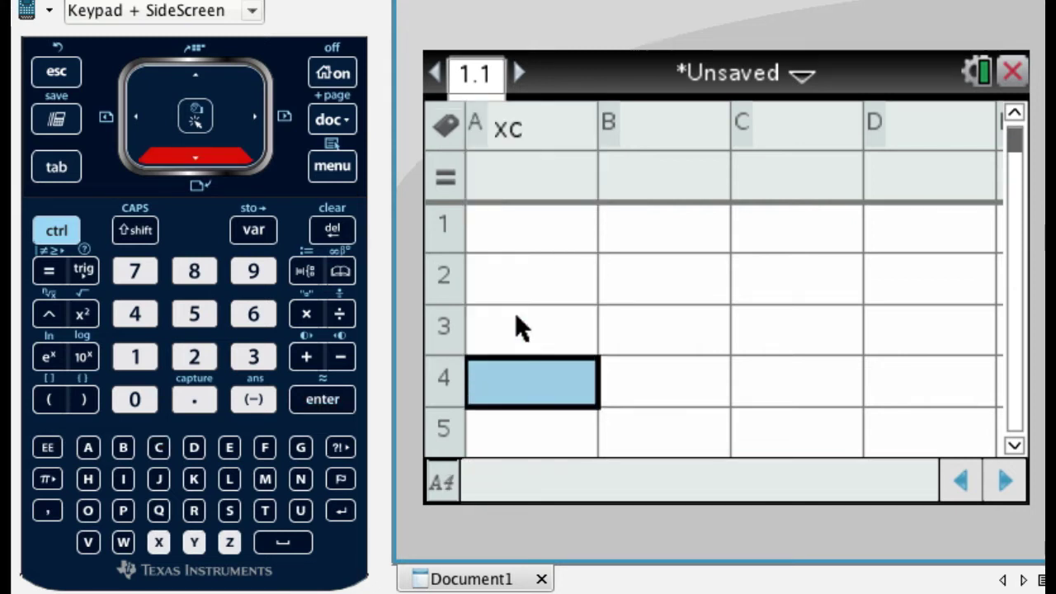
key(Down)
key(Up)
key(Up)
key(Up)
key(Up)
key(Up)
key(Up)
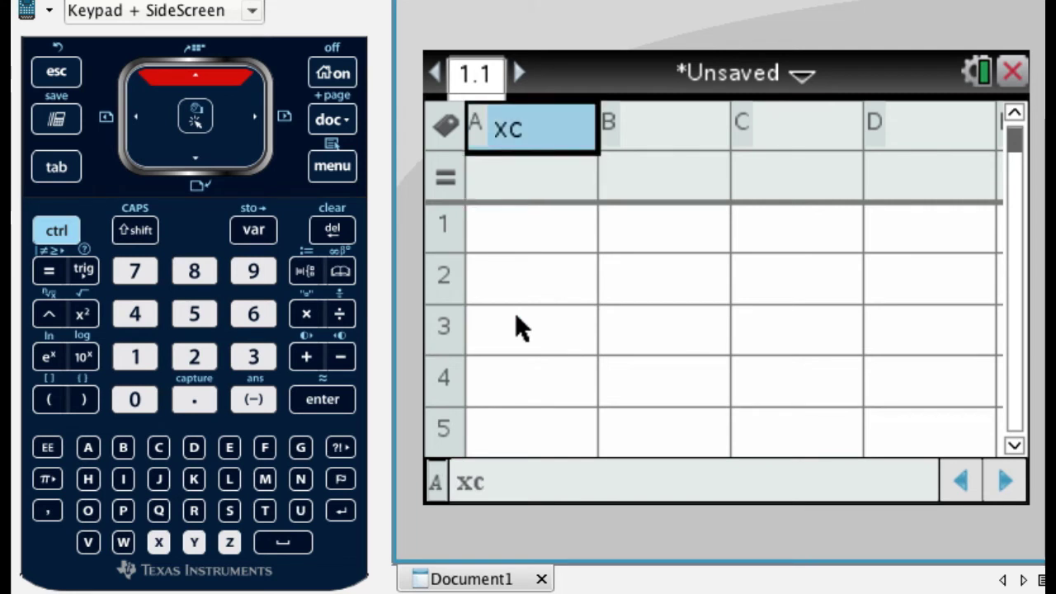
Name column B 'yc' and return to cell A1.
key(Right)
text(yc)
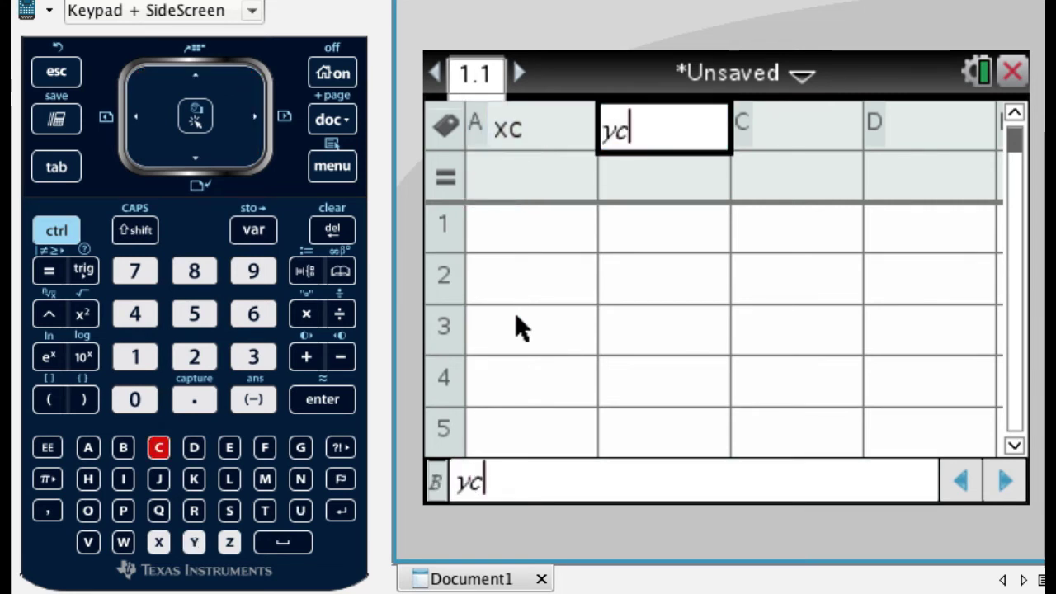
key(Return)
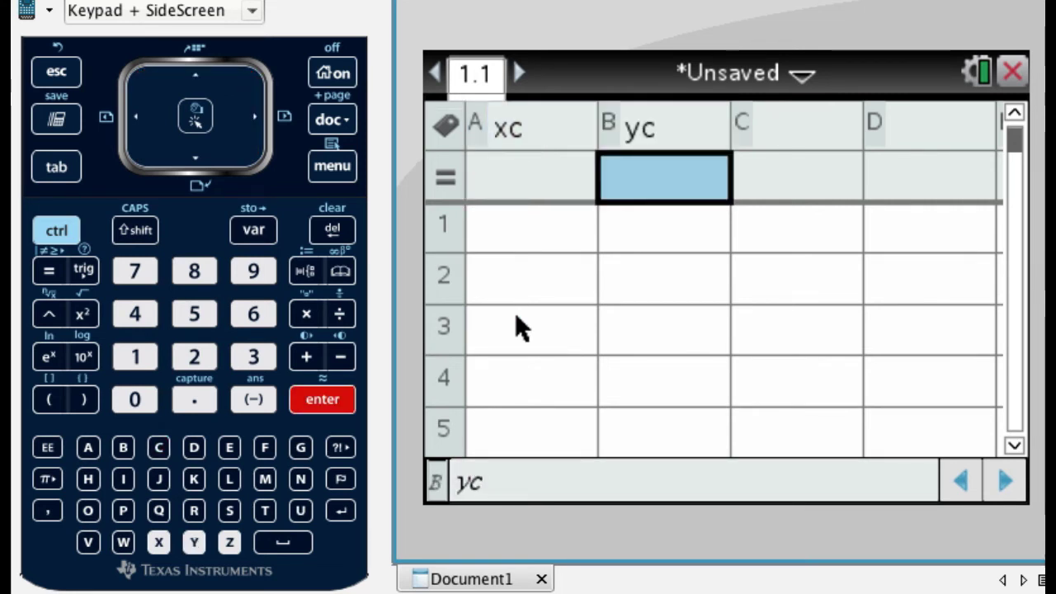
key(Down)
key(Left)
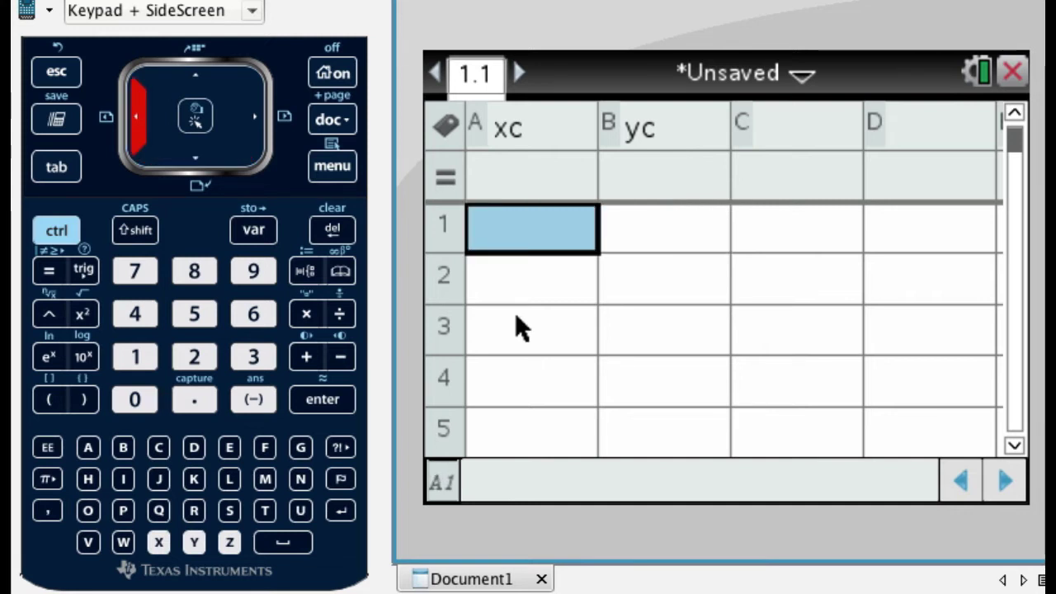
Enter 1, 2, 3, 4 and 5 in cells A1 to A5.
text(2)
key(BackSpace)
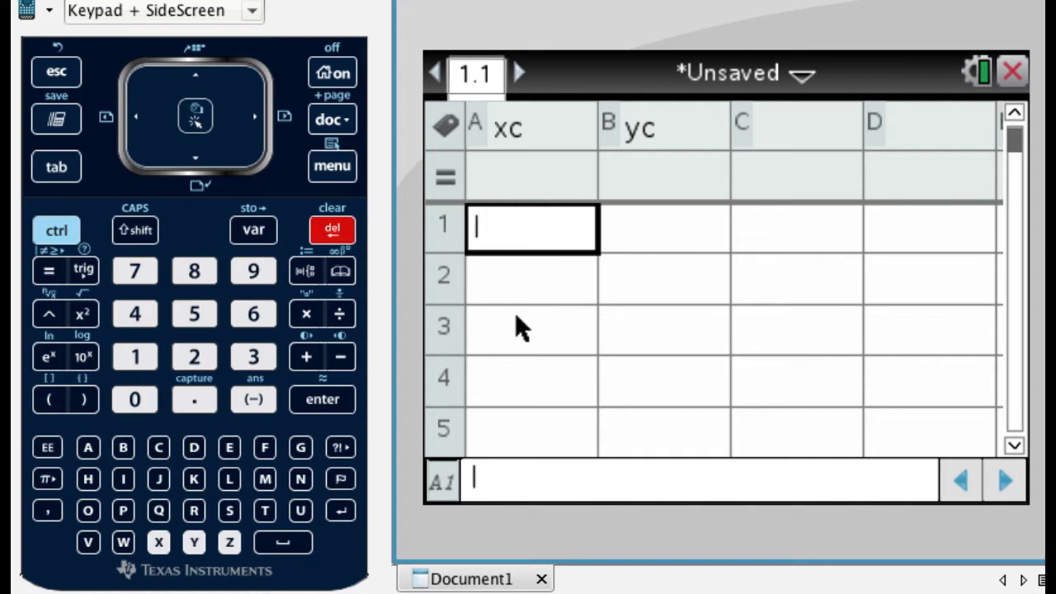
text(1)
key(Return)
text(2)
key(Return)
text(3)
key(Return)
text(4)
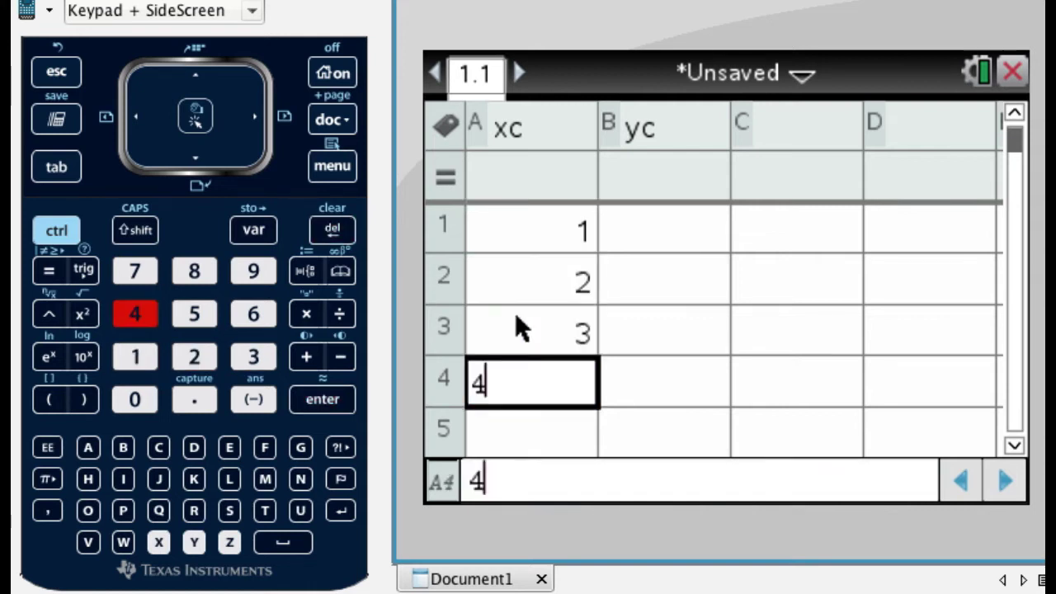
key(Return)
text(5)
key(Return)
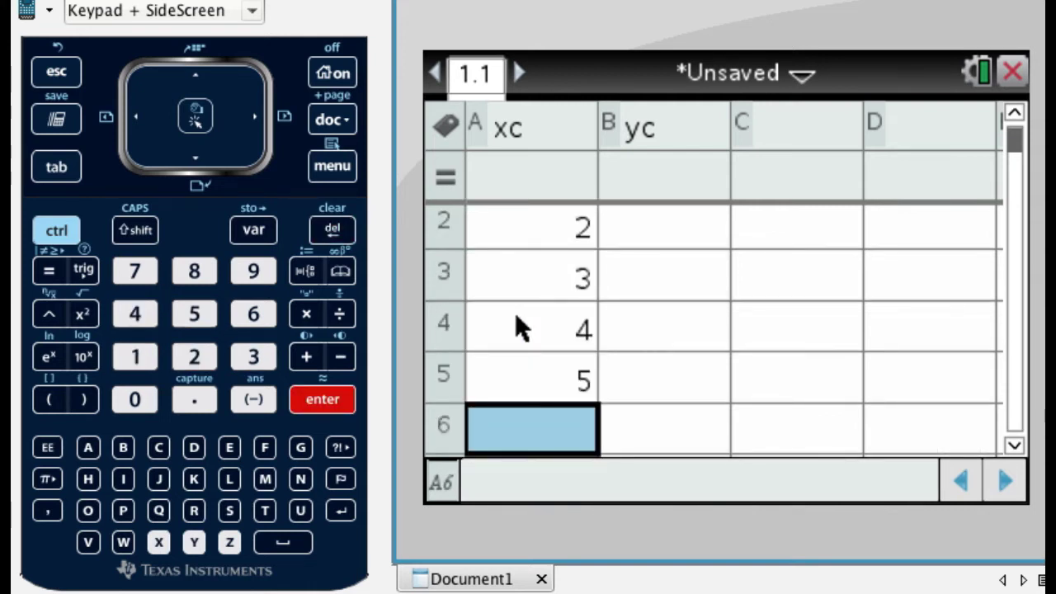
Move the cursor to cell B1, ready for the yc values.
key(Up)
key(Up)
key(Up)
key(Up)
key(Up)
key(Up)
key(Down)
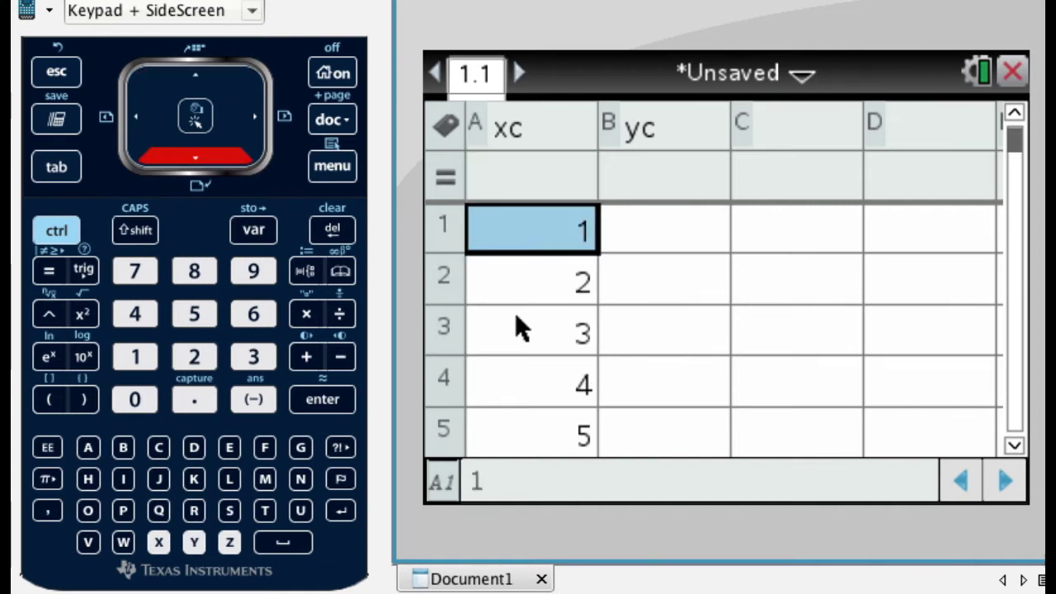
key(Right)
key(Left)
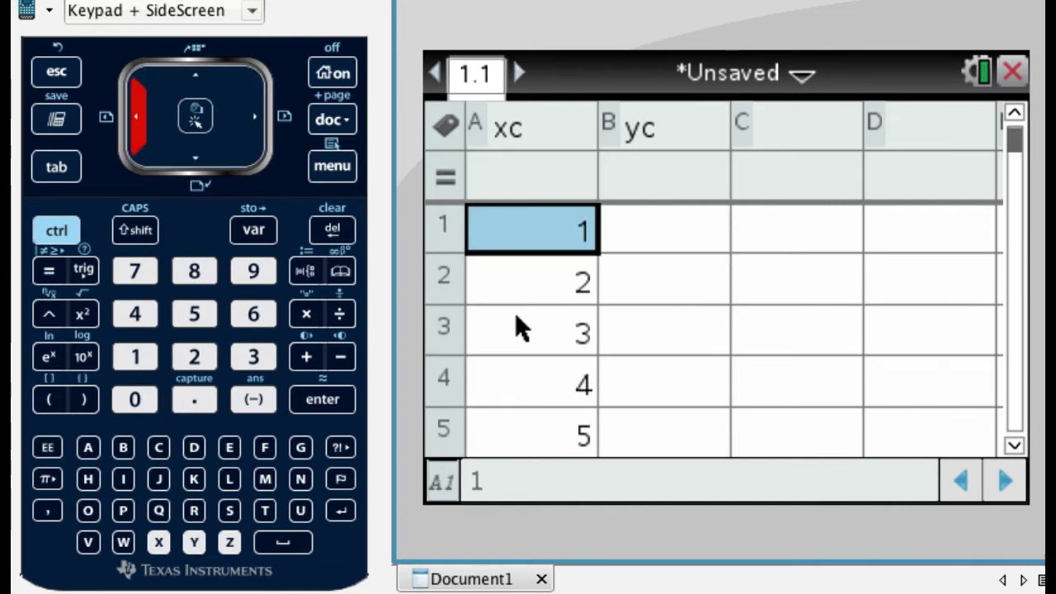
key(Right)
key(Left)
key(Right)
key(Left)
key(Right)
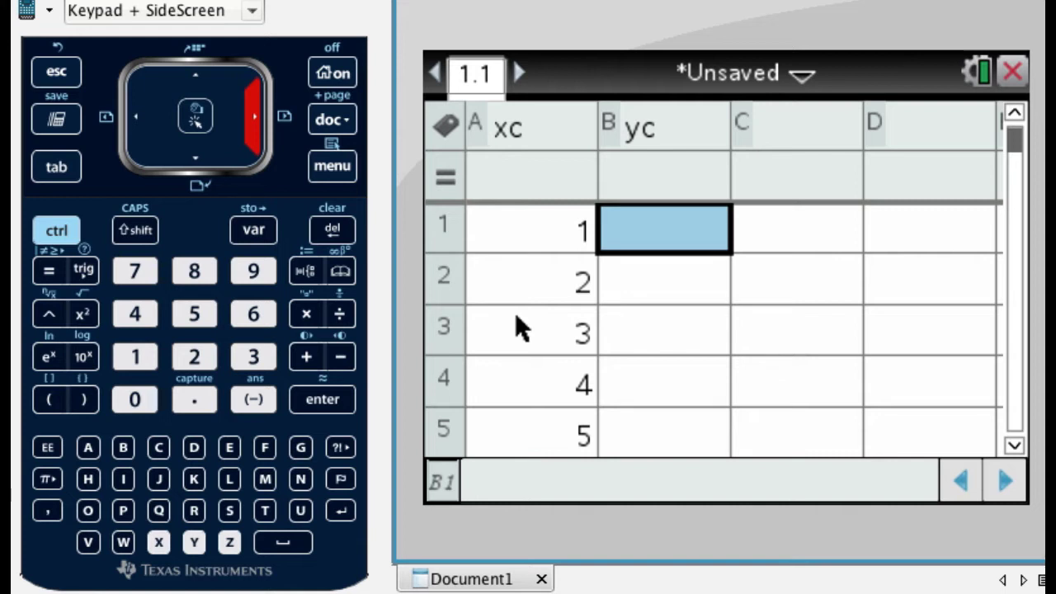
Enter 9, 6.8, 5.1, 3.1 and 0.9 in cells B1 to B5.
text(9)
key(Down)
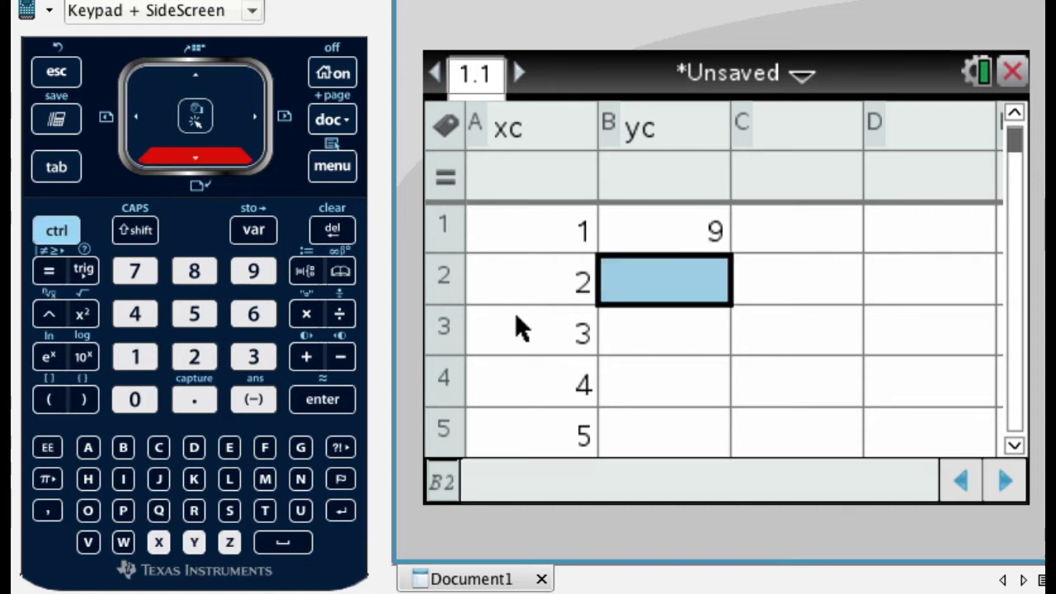
text(6.8)
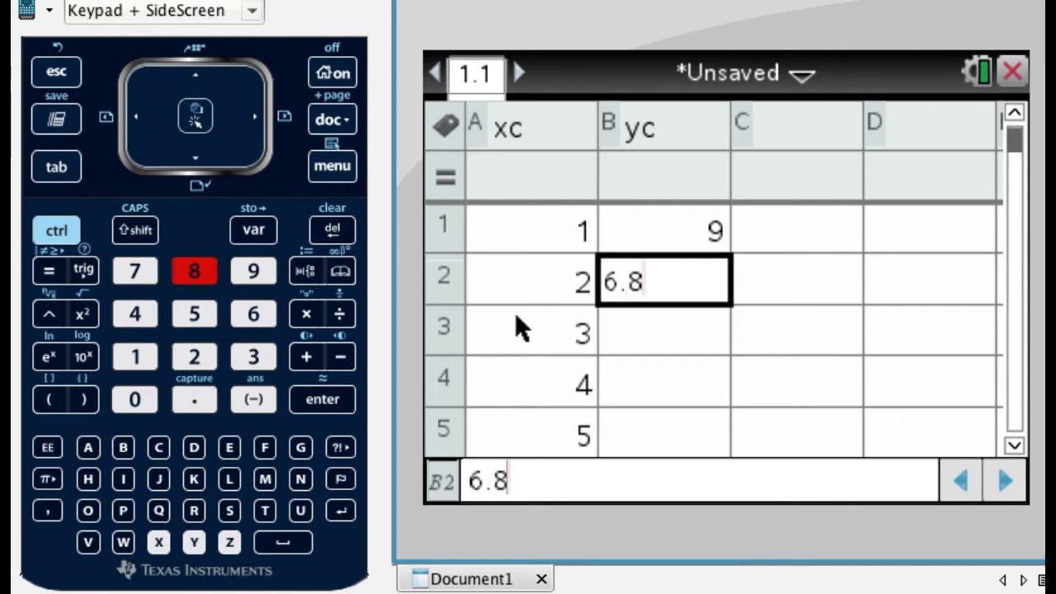
key(Down)
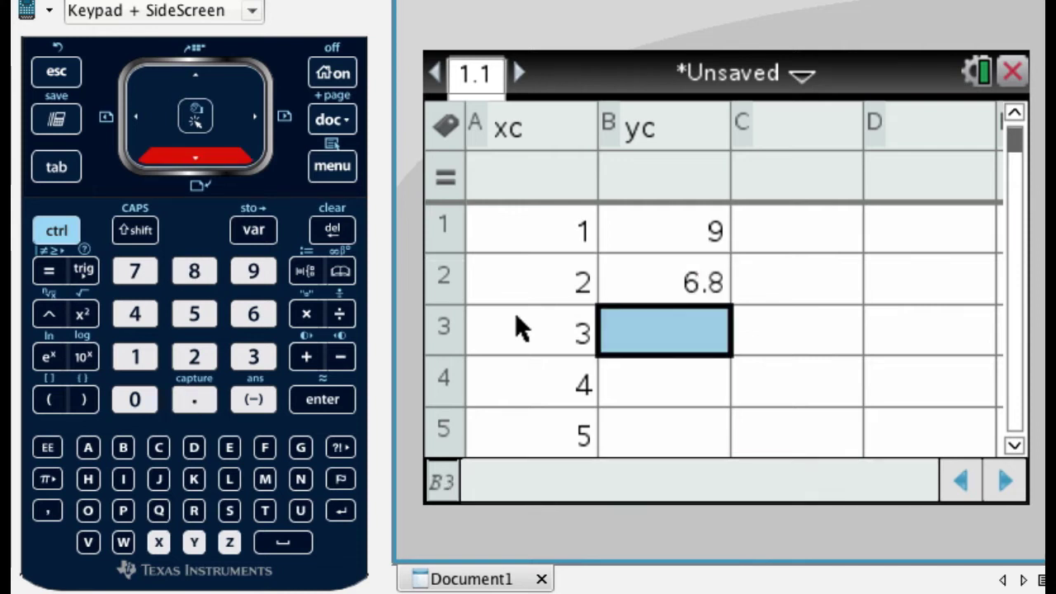
text(5.1)
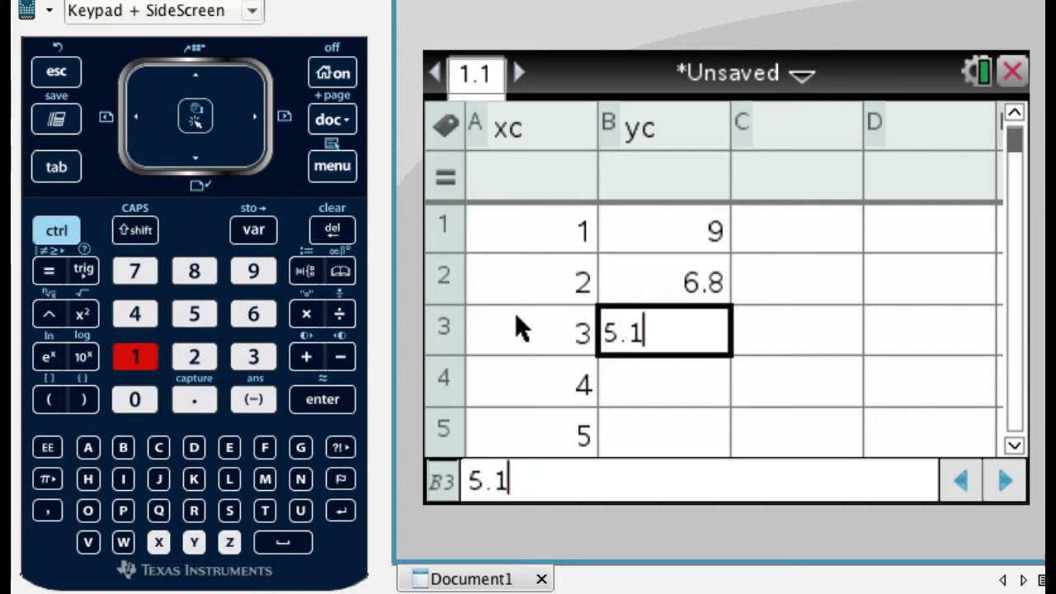
key(Down)
text(3)
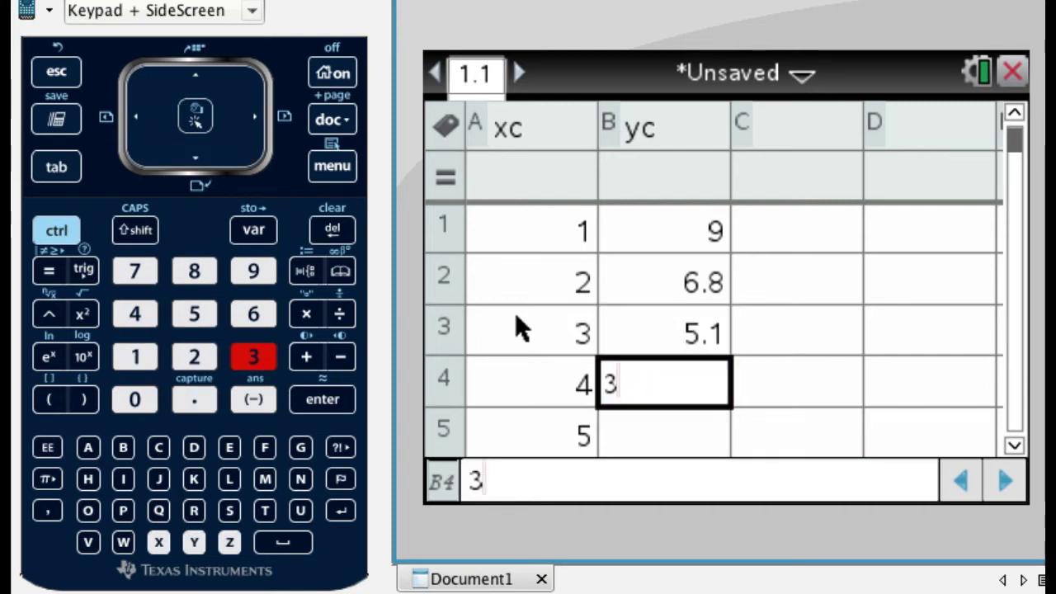
text(.1)
key(Return)
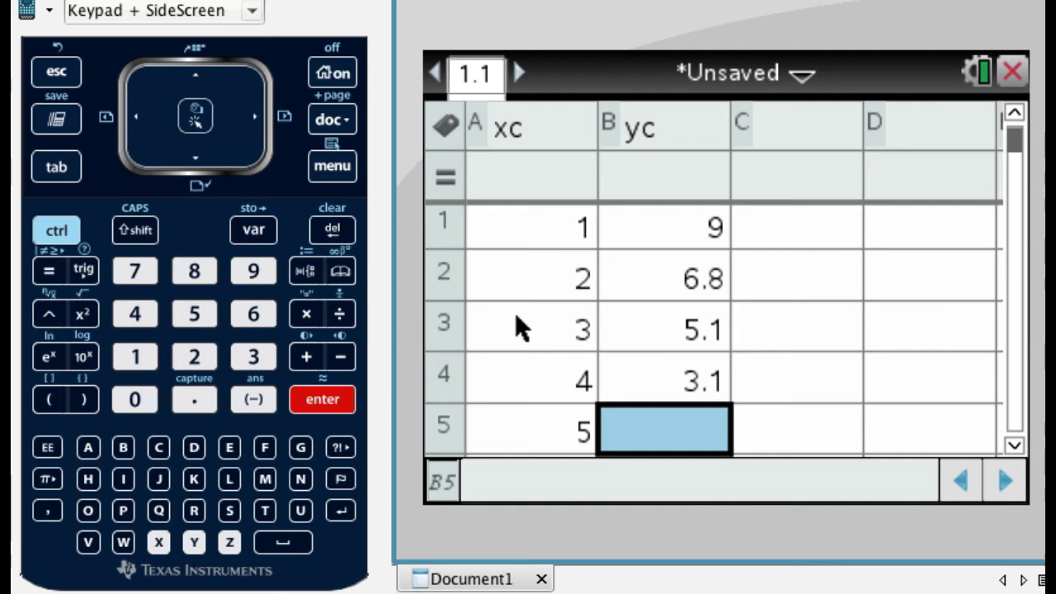
text(0.9)
key(Return)
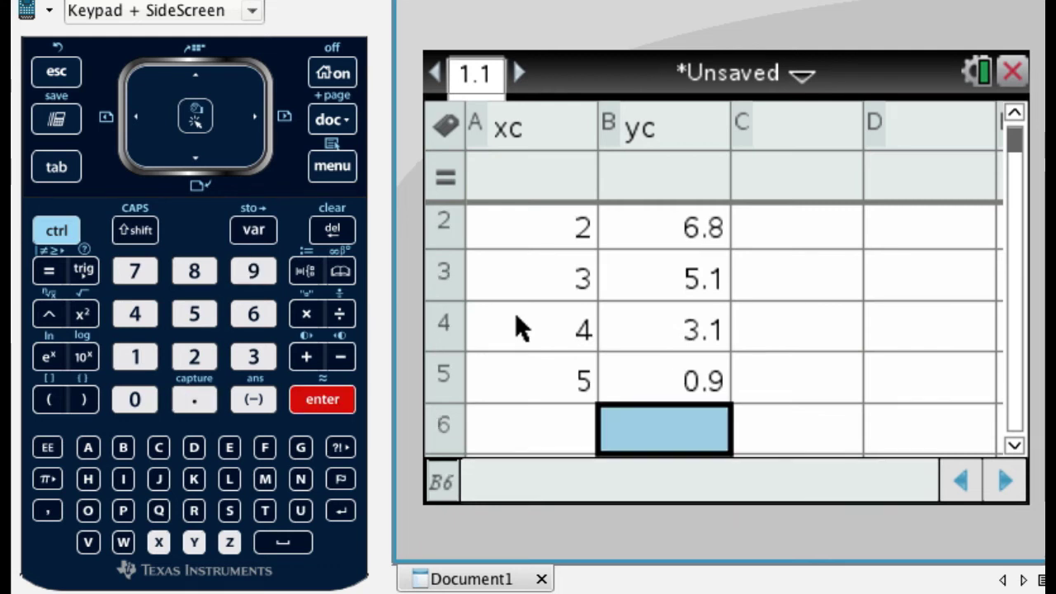
key(Up)
key(Up)
key(Up)
key(Up)
key(Up)
key(Up)
key(Left)
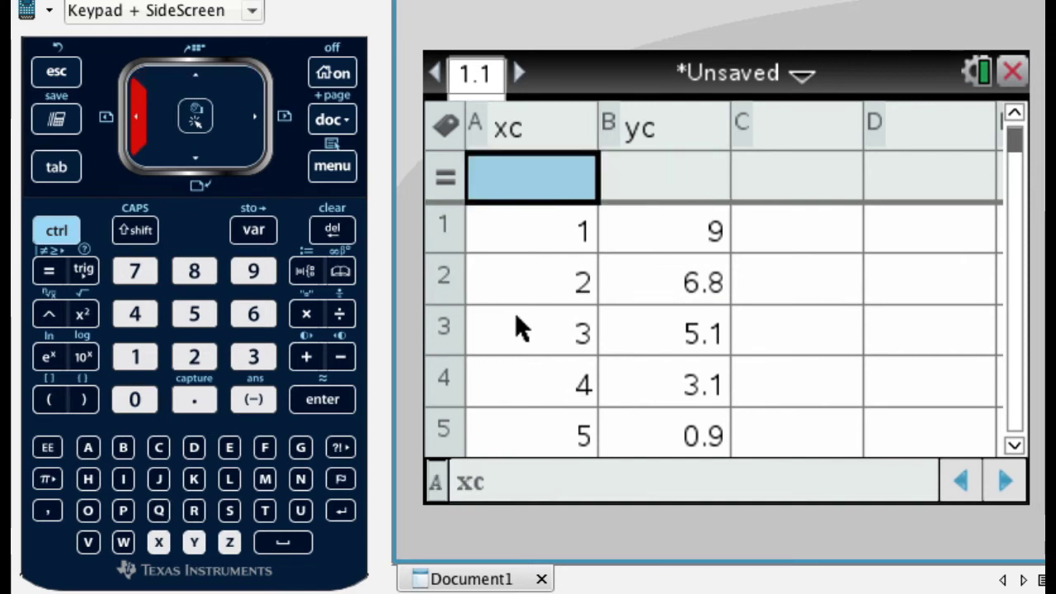
key(Up)
key(Down)
key(Down)
key(Down)
key(Down)
key(Down)
key(Right)
key(Up)
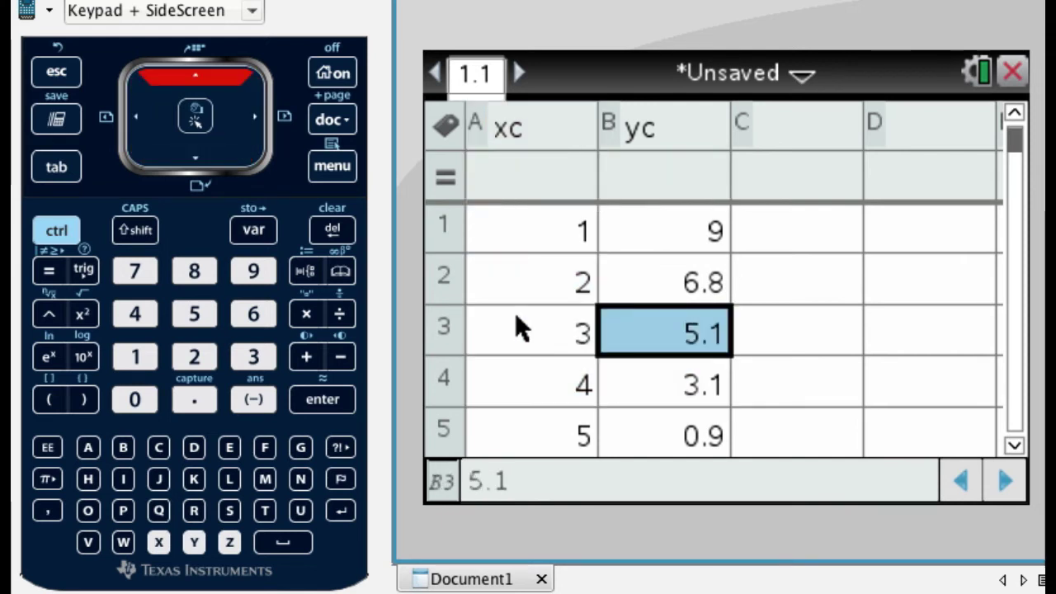
key(Up)
key(Left)
key(Up)
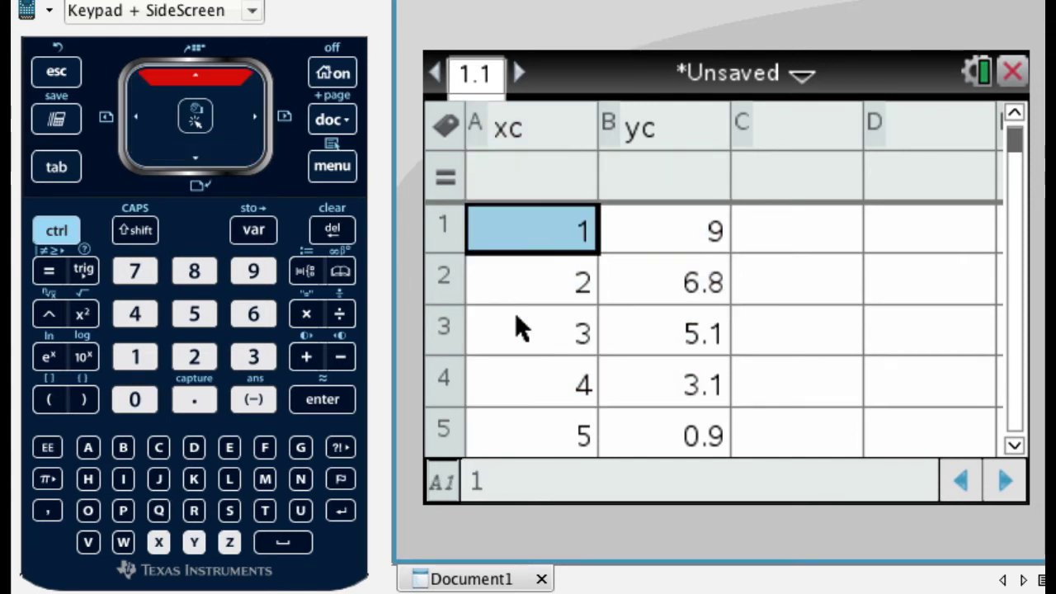
key(Right)
key(Down)
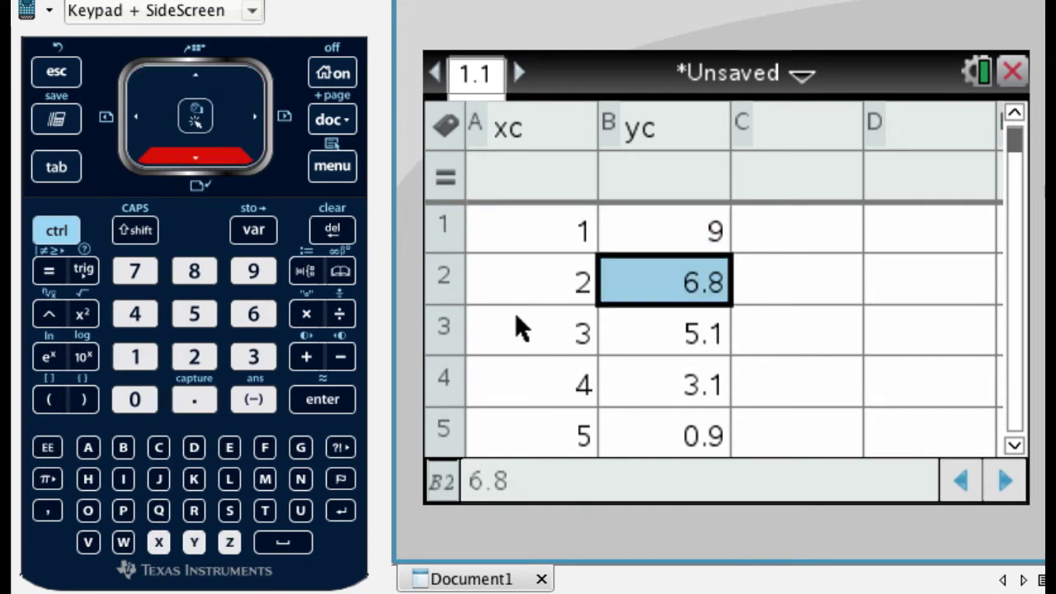
key(Left)
key(Right)
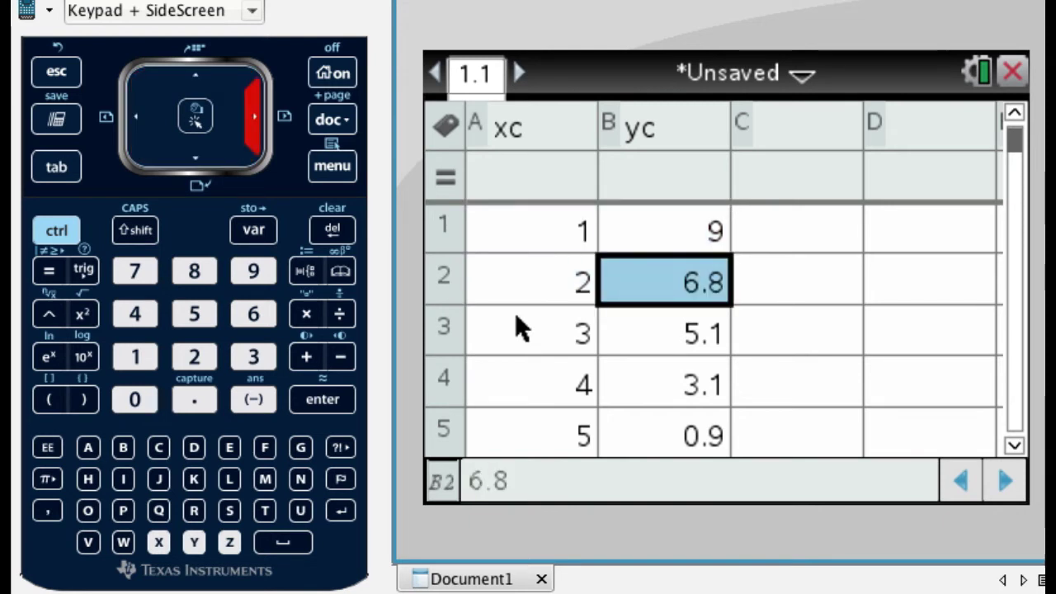
key(Left)
key(Down)
key(Down)
key(Down)
key(Down)
key(Up)
key(Up)
key(Up)
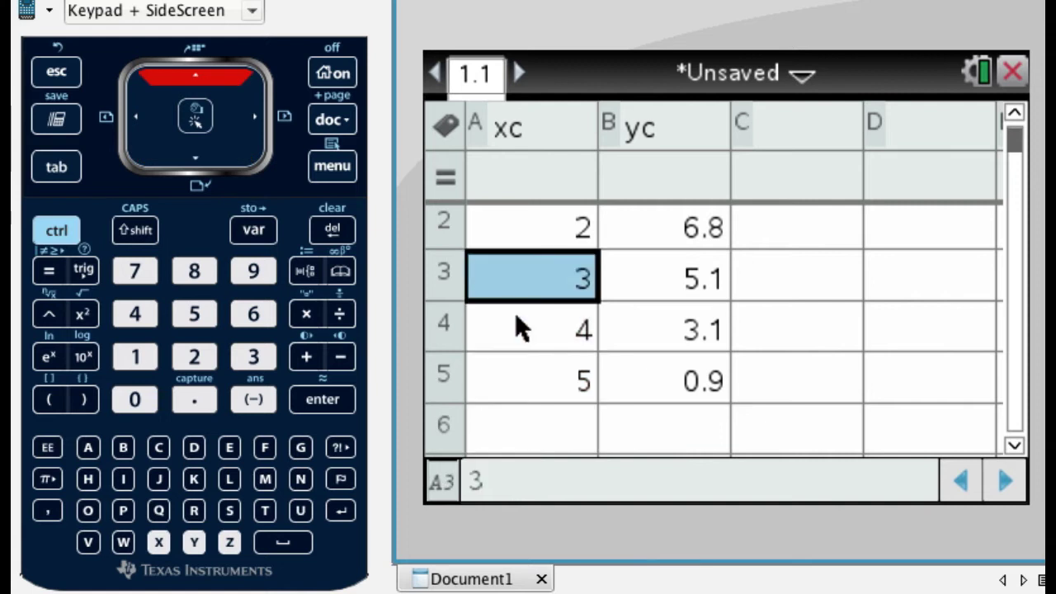
key(Up)
key(Up)
key(Up)
key(Down)
key(Down)
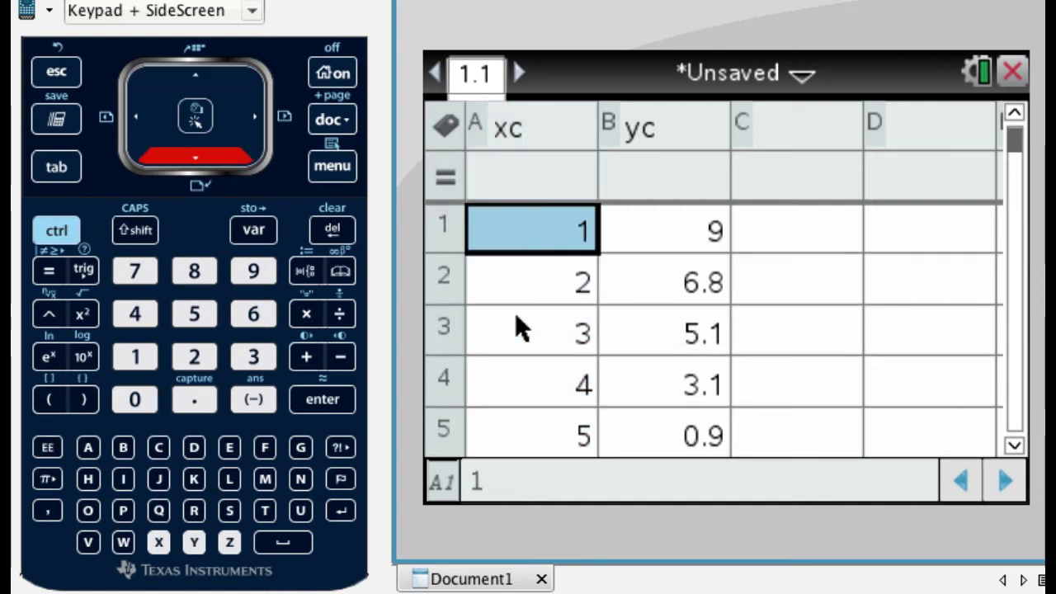
key(Right)
key(Left)
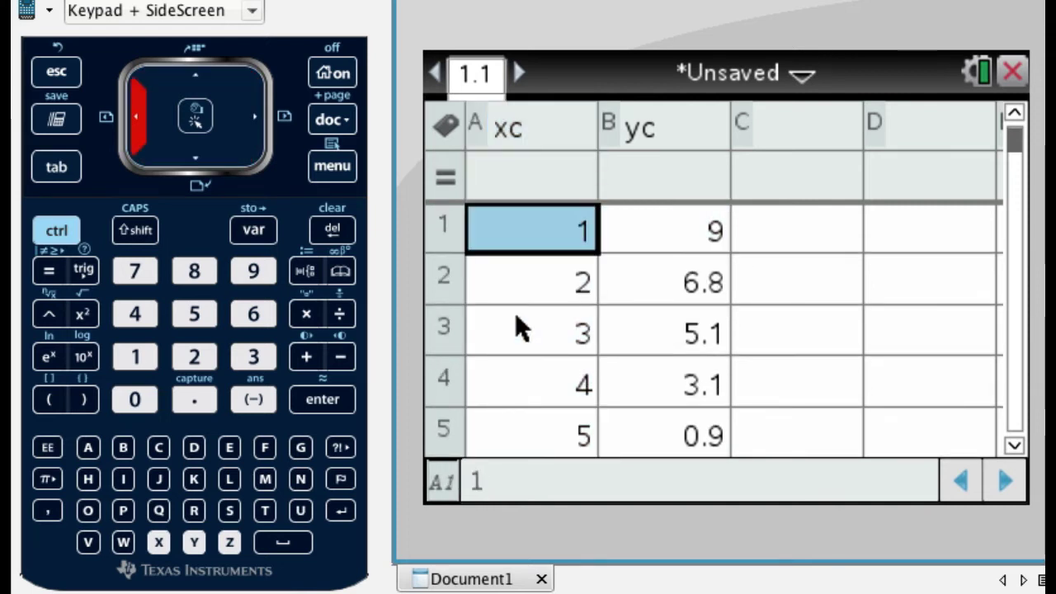
key(Right)
key(Left)
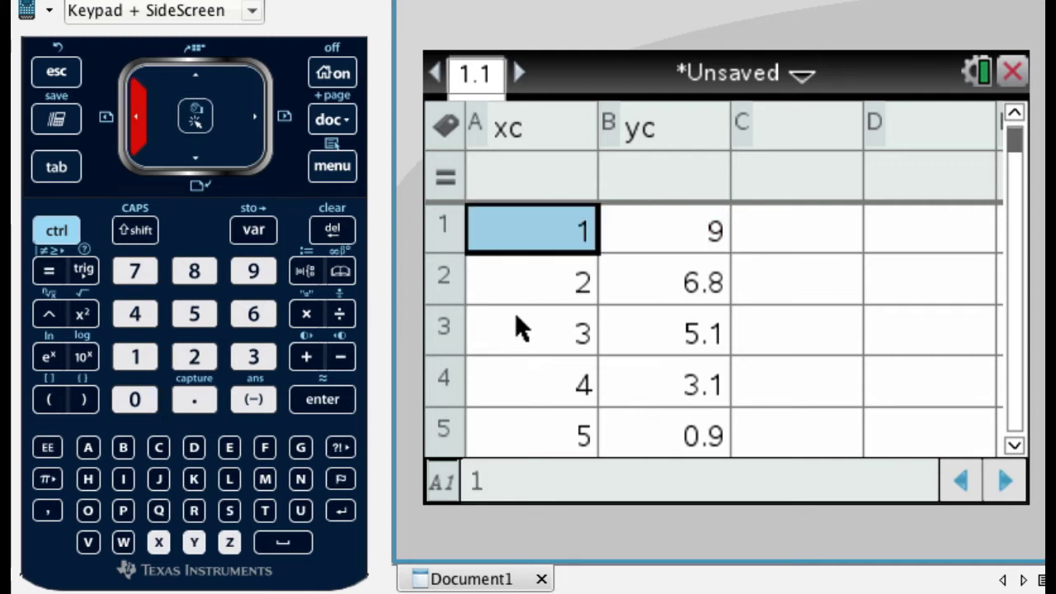
key(Down)
key(Down)
key(Down)
key(Down)
key(Up)
key(Up)
key(Up)
key(Up)
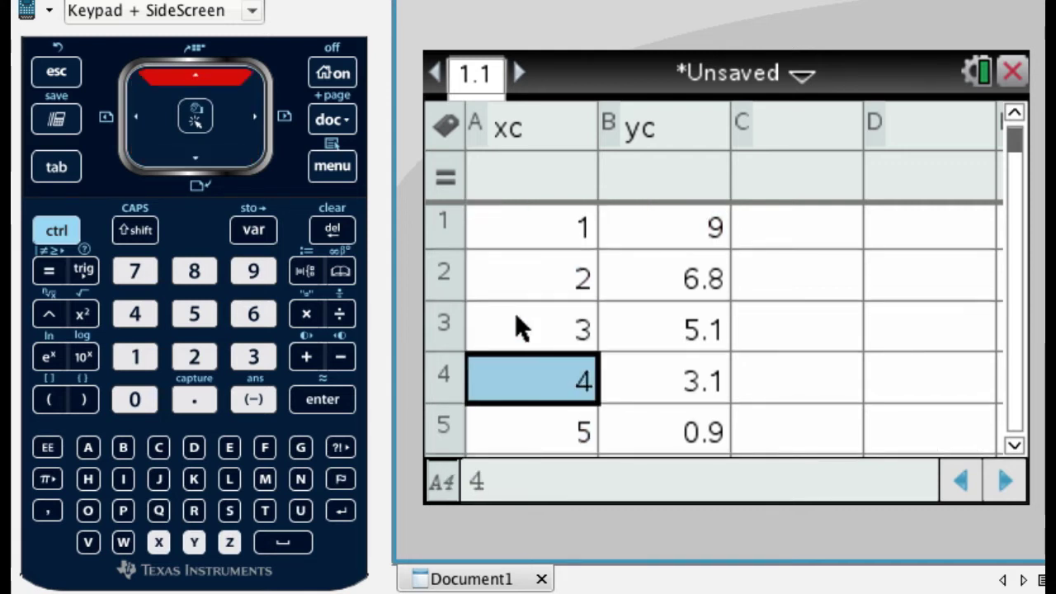
key(Up)
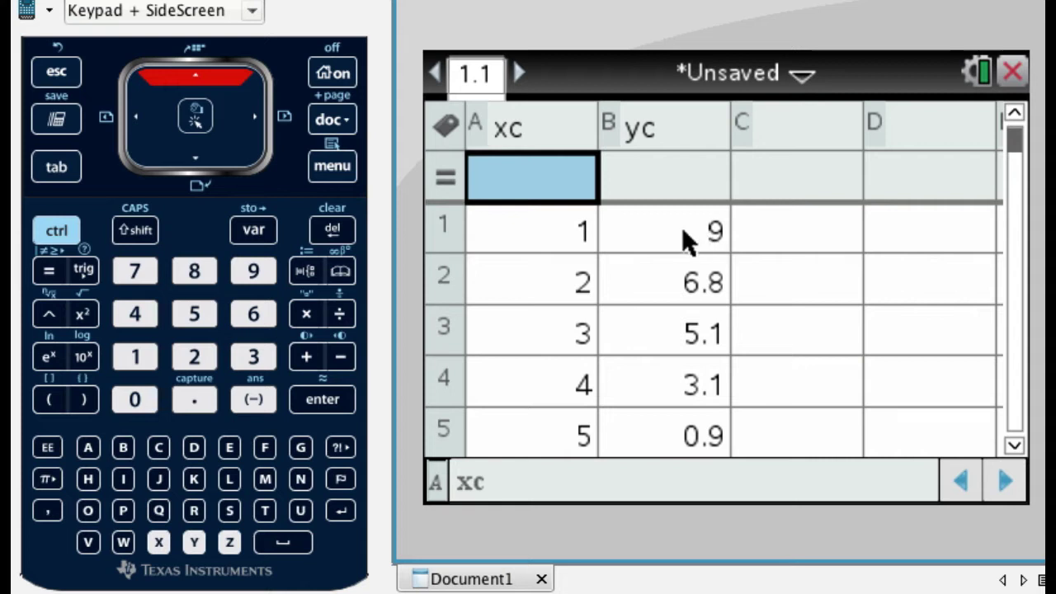
Add a Graphs page 1.2 to the document from the home screen.
click(339, 74)
key(Left)
key(Left)
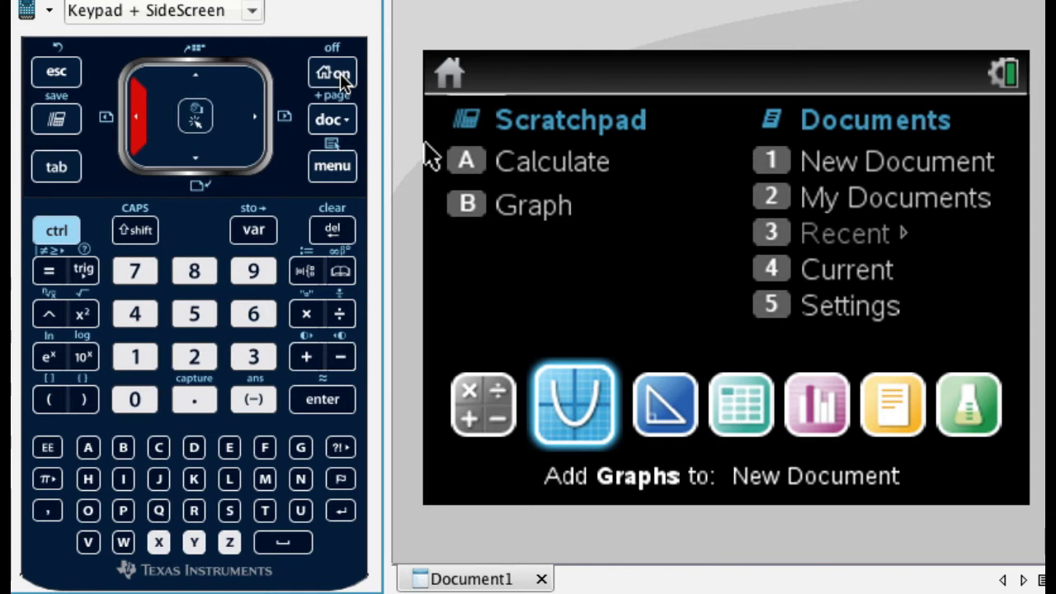
key(Return)
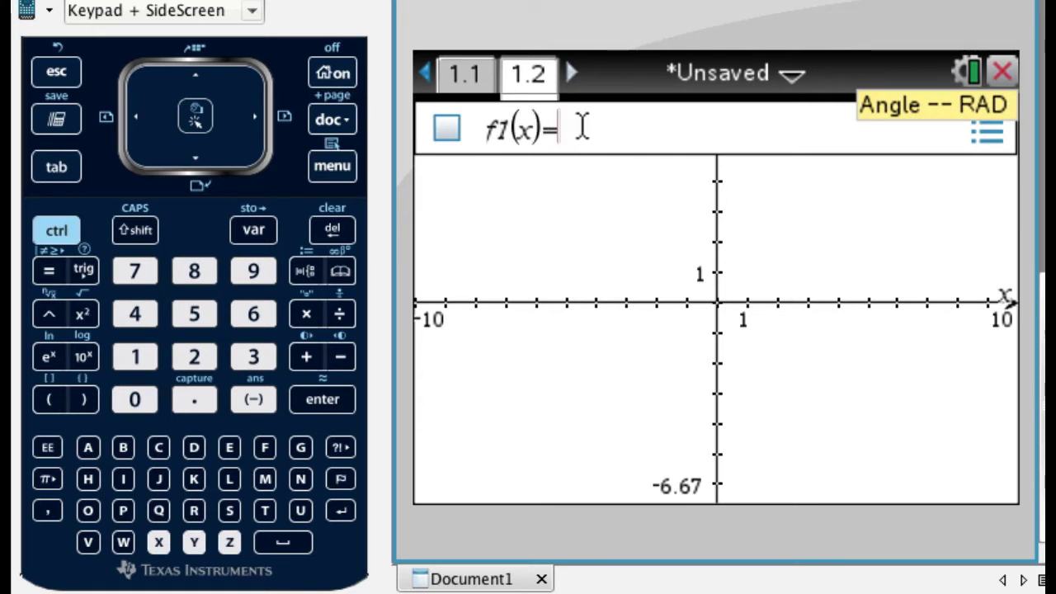
click(326, 171)
Start a new scatter plot entry s1 via Graph Entry/Edit > Scatter Plot.
key(Down)
key(Down)
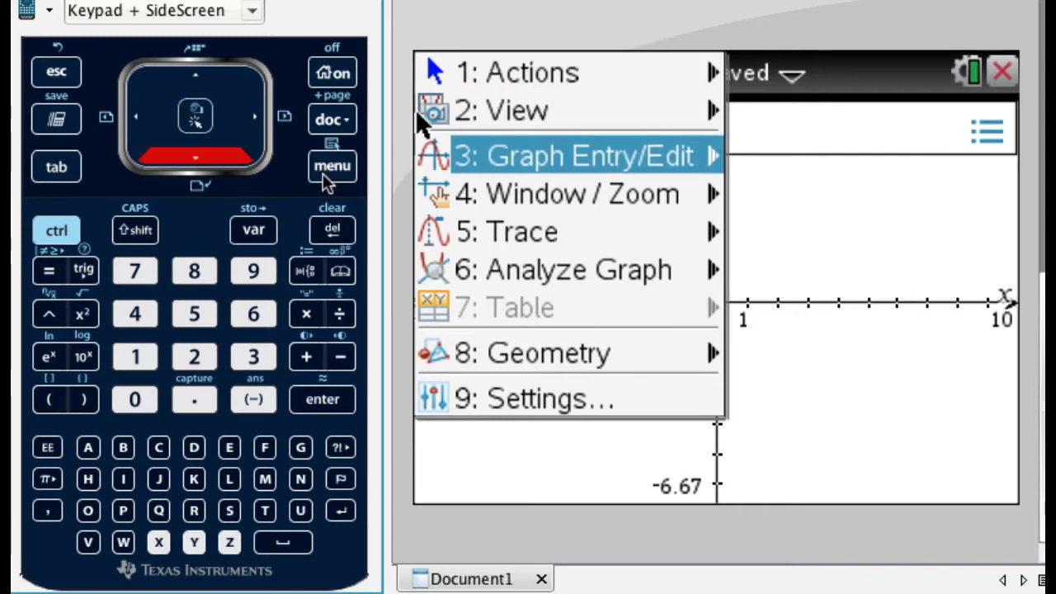
key(Right)
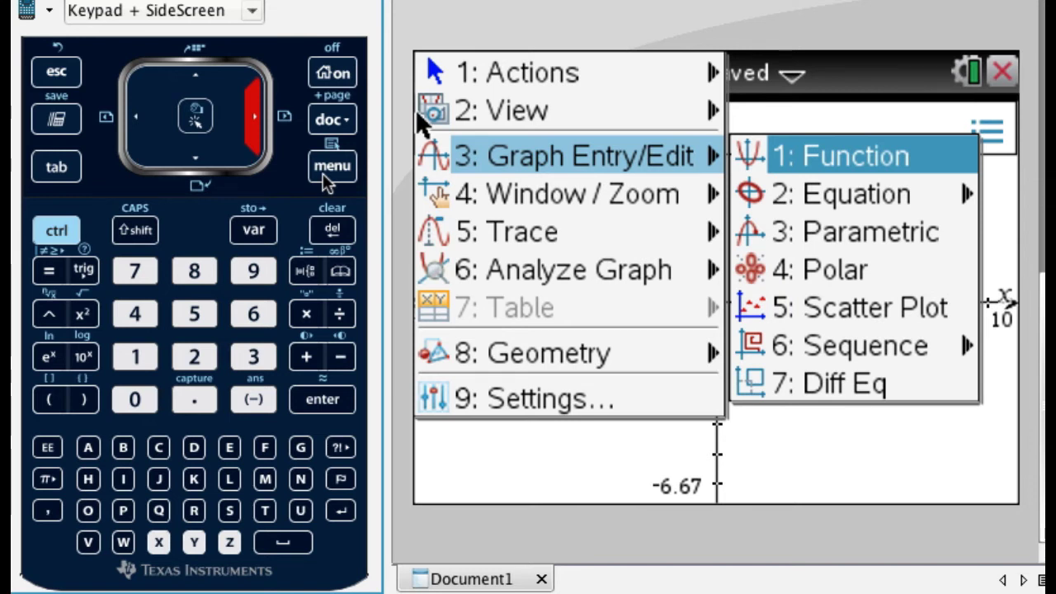
key(Down)
key(Down)
key(Down)
key(Down)
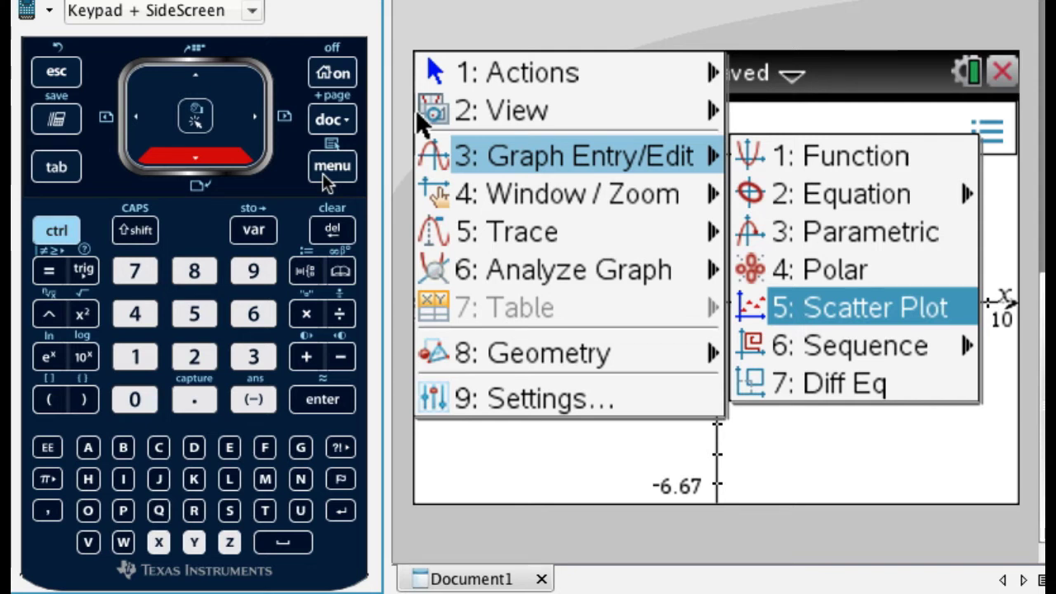
key(Return)
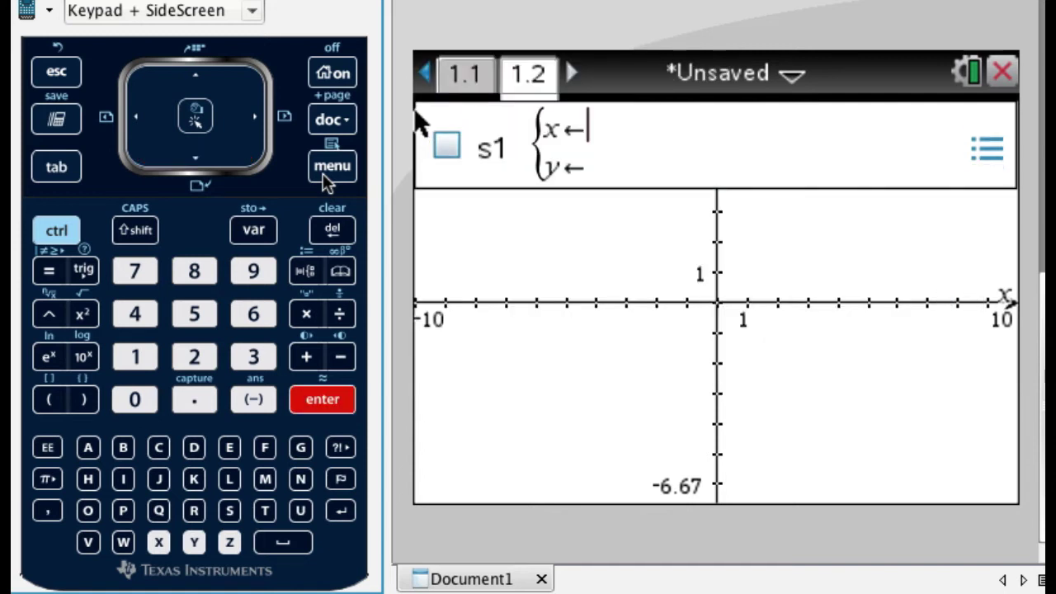
Set scatter plot s1 to use xc as the x list and yc as the y list.
click(256, 231)
key(Down)
key(Up)
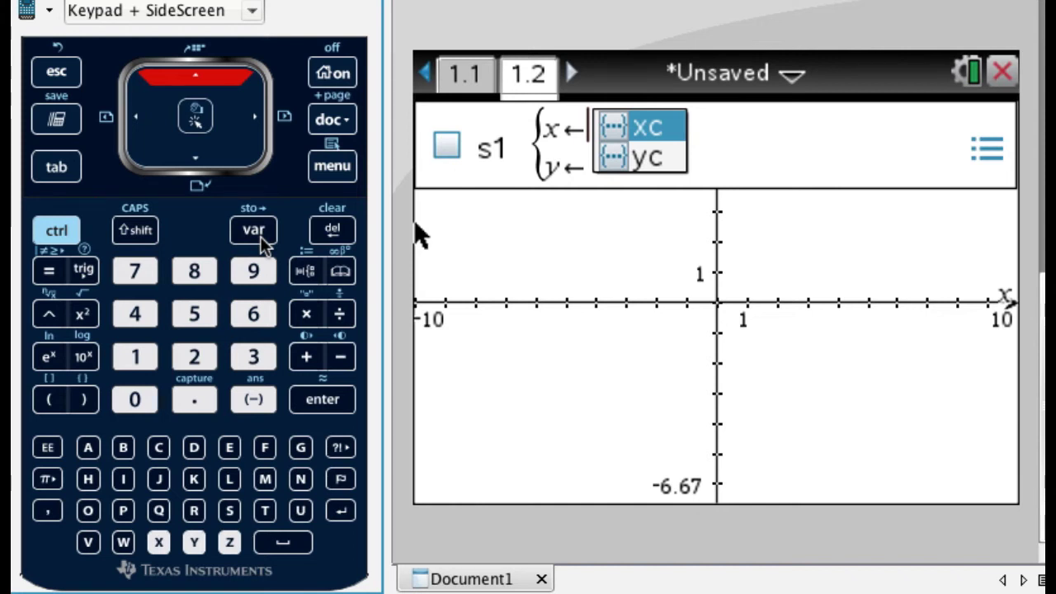
key(Return)
key(Down)
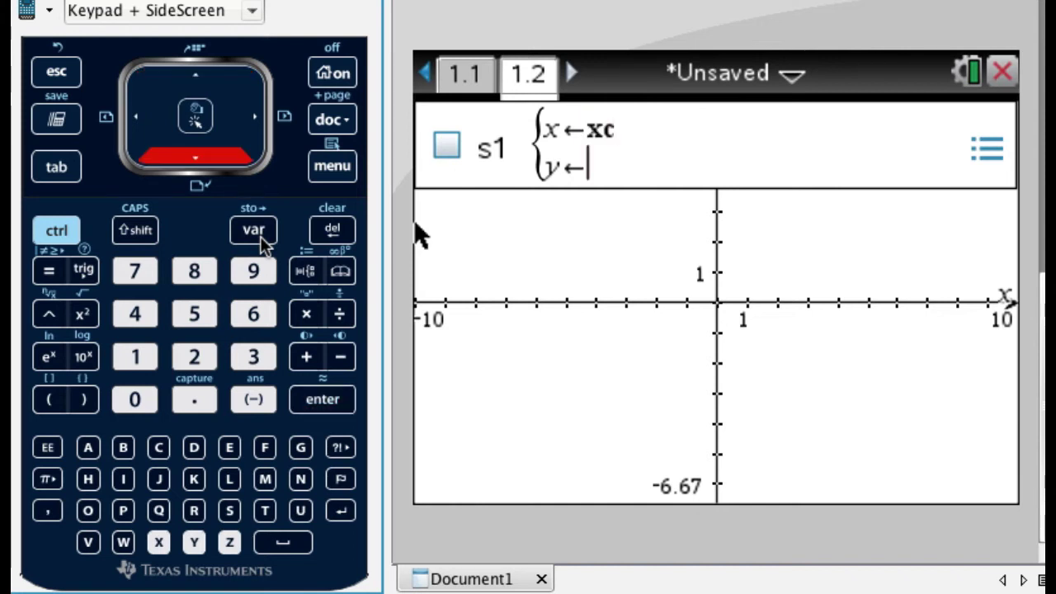
click(254, 231)
key(Down)
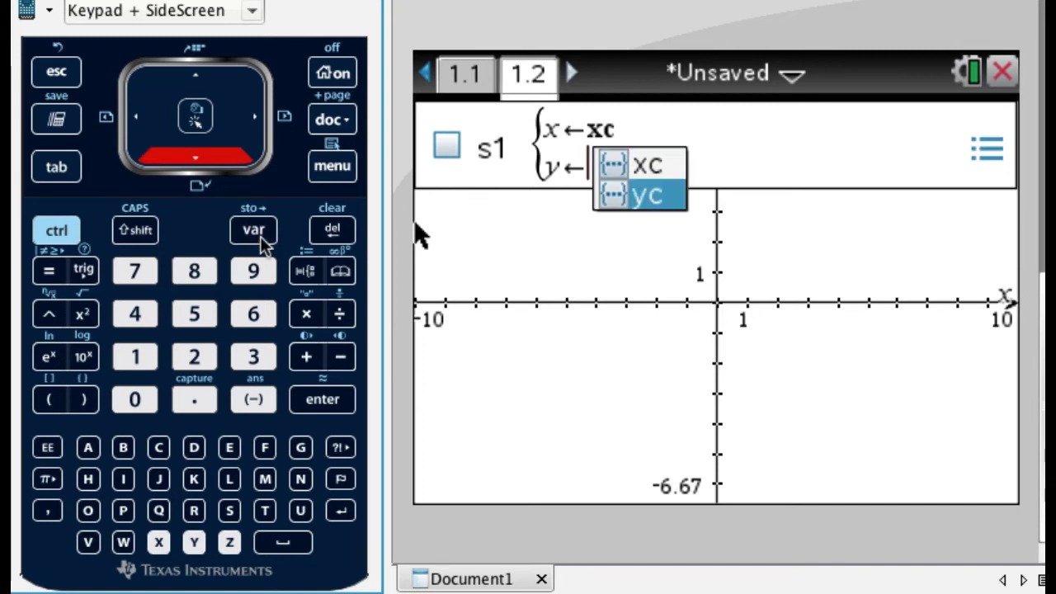
key(Return)
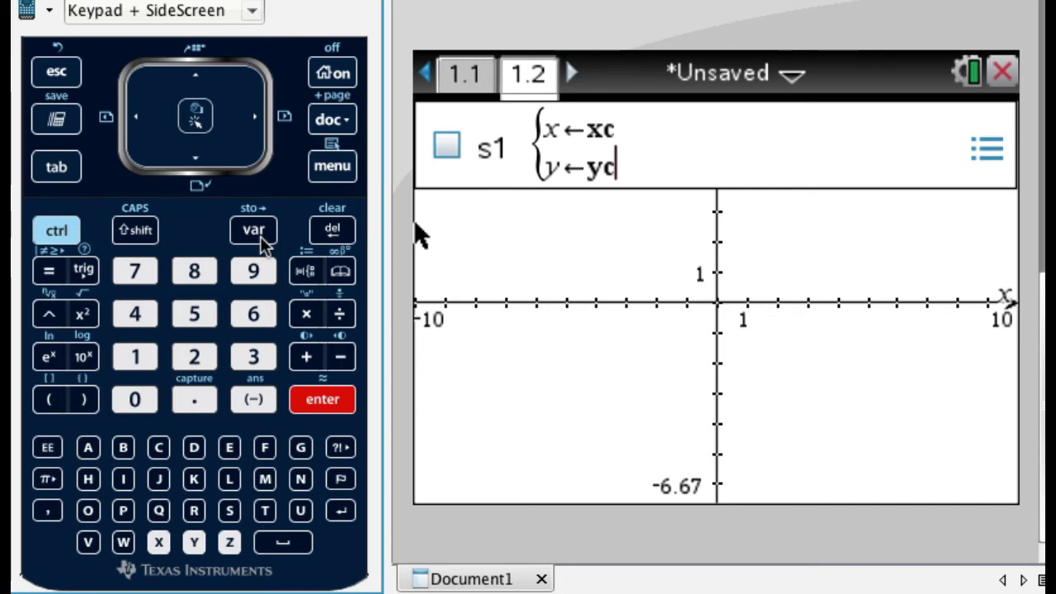
key(Return)
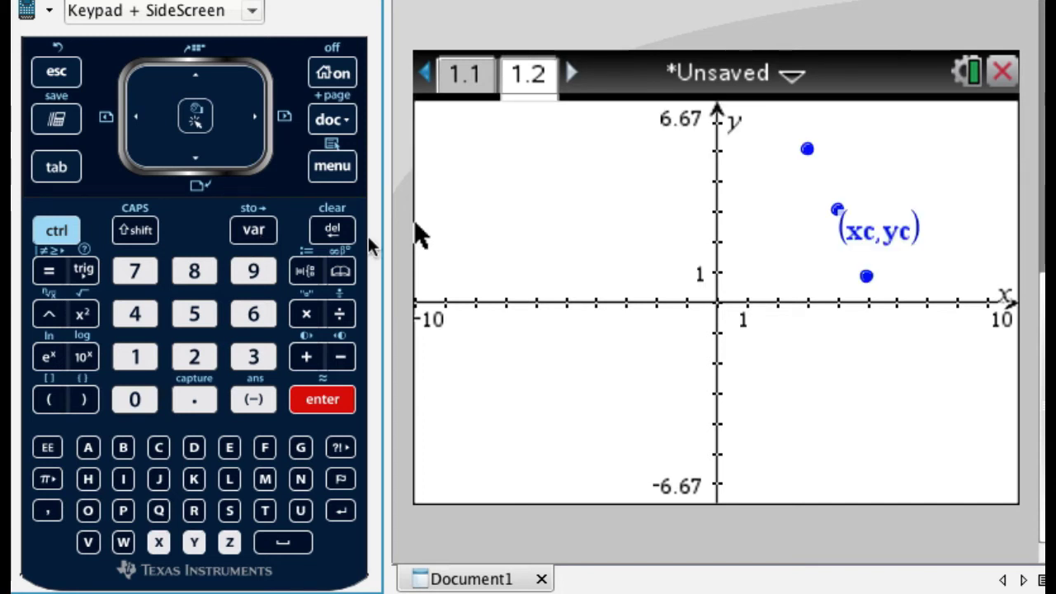
Move the (xc,yc) label beside the middle point and Zoom Out centered on the origin.
click(893, 233)
drag(894, 234, 945, 212)
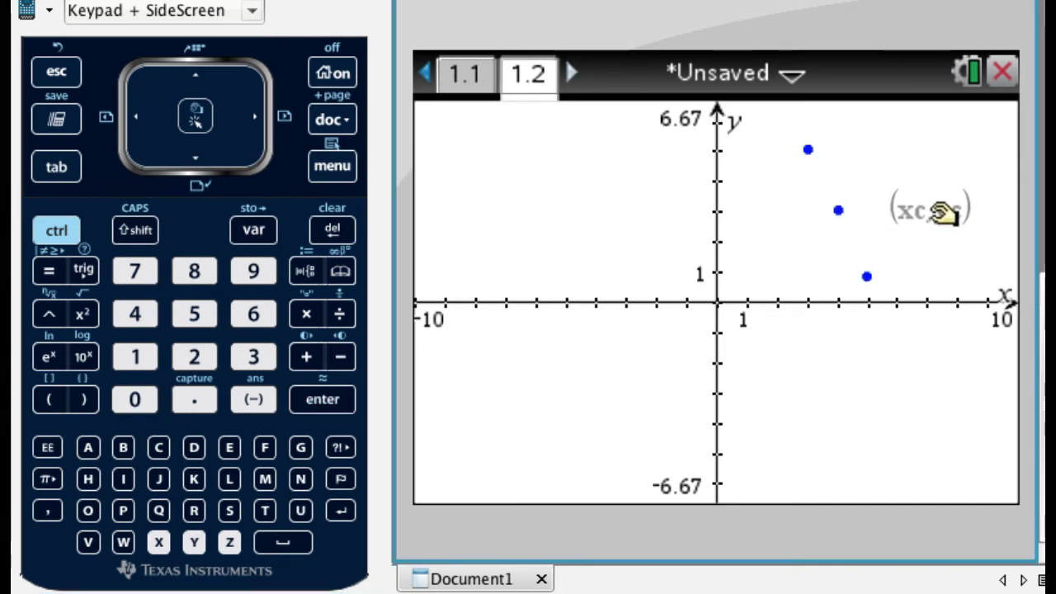
click(333, 167)
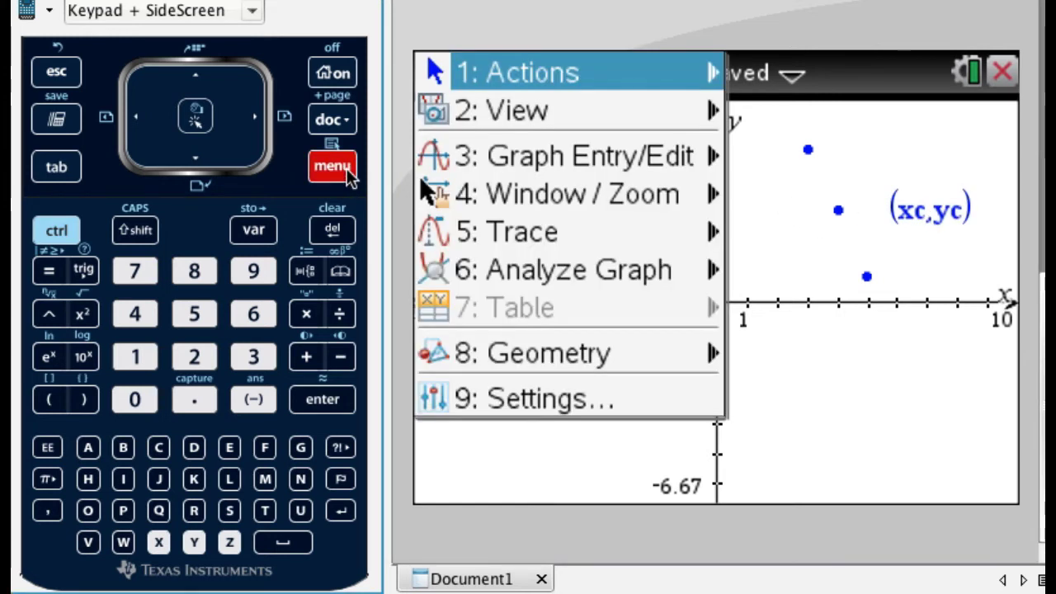
key(Down)
key(Down)
key(Down)
key(Right)
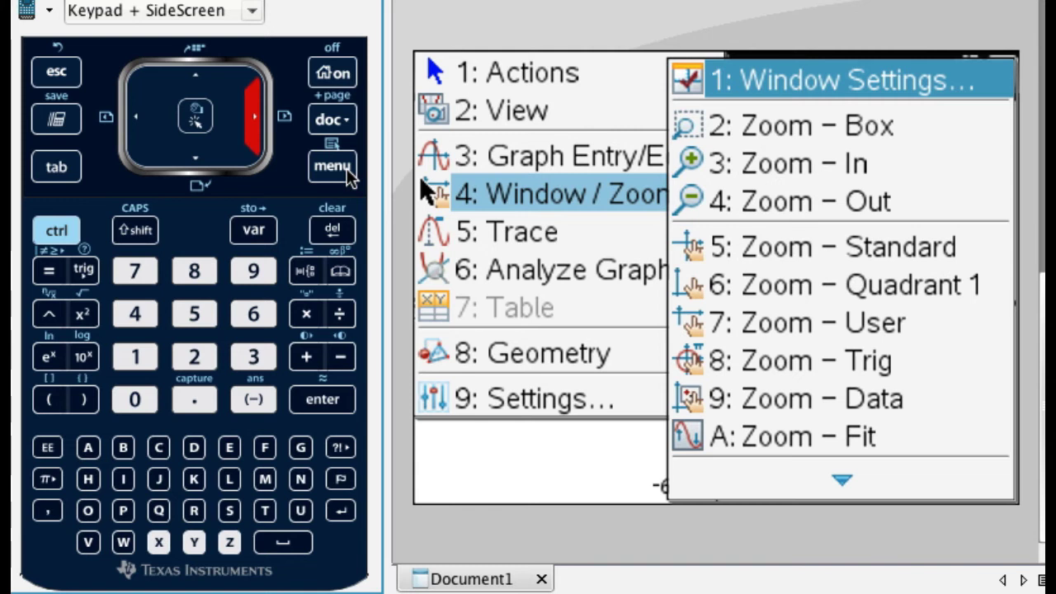
key(Down)
key(Down)
key(Down)
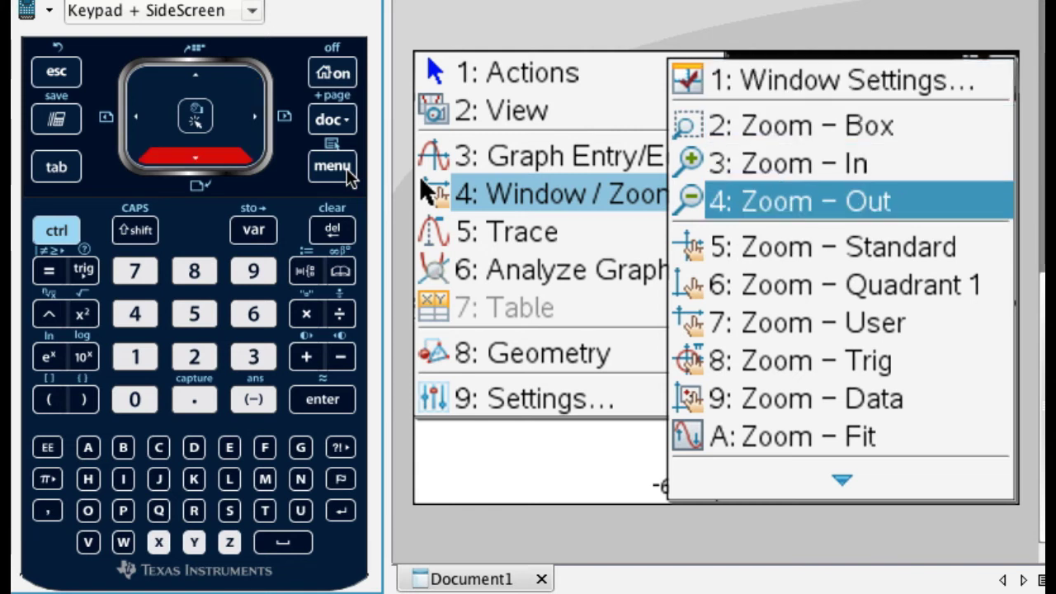
key(Return)
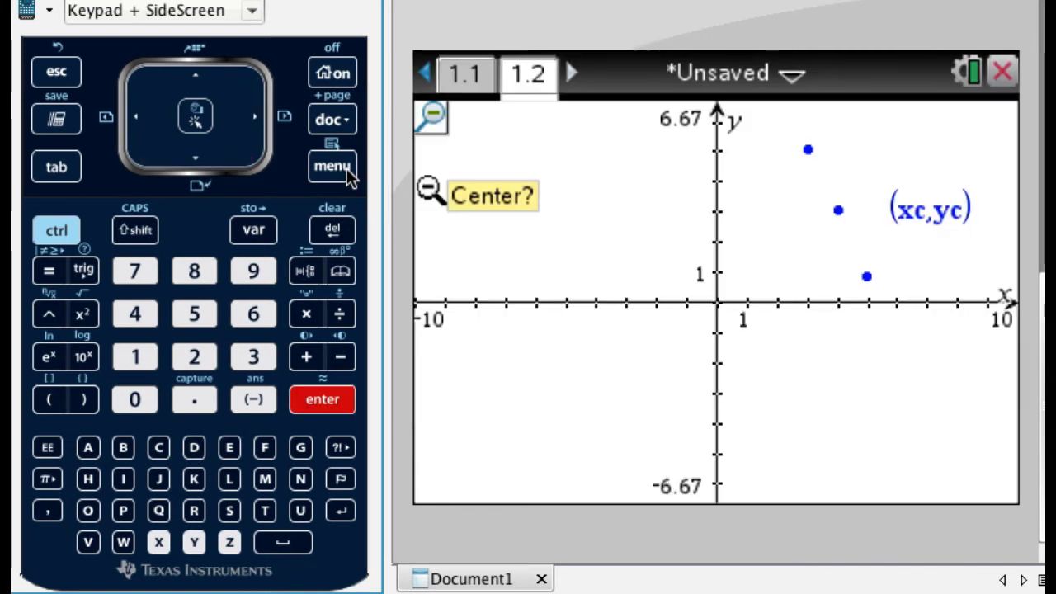
click(719, 297)
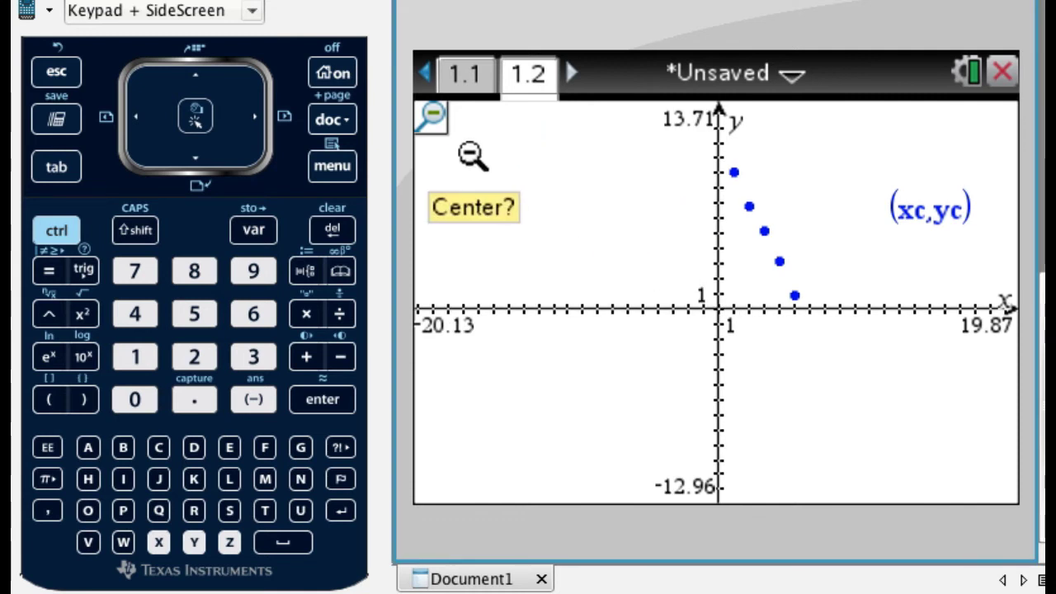
Zoom Box around the five points, giving x −4.28 to 9.43 and y −3.14 to 10.94.
click(332, 167)
key(Down)
key(Down)
key(Down)
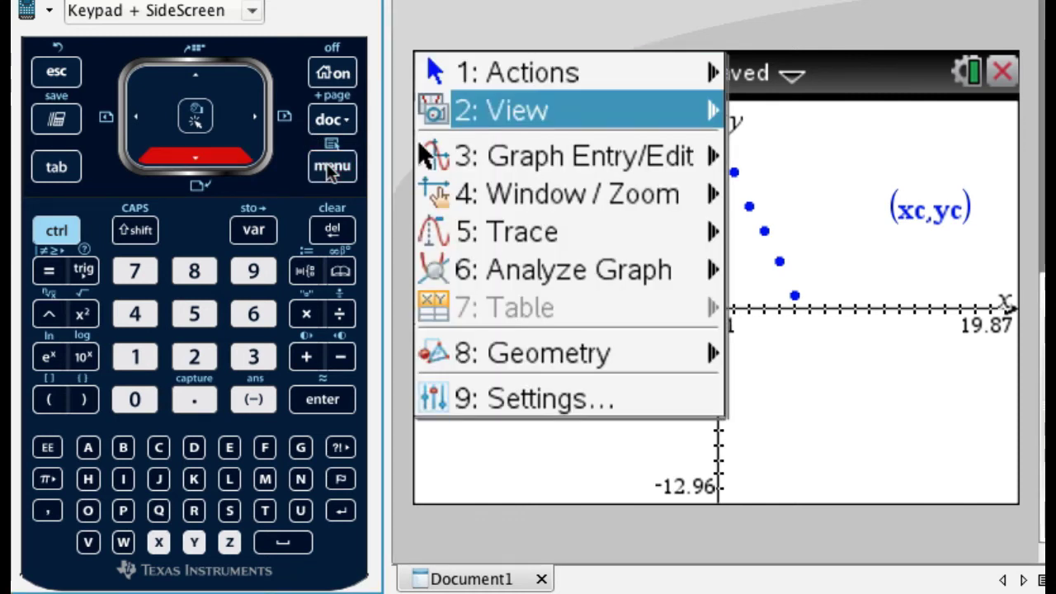
key(Right)
key(Down)
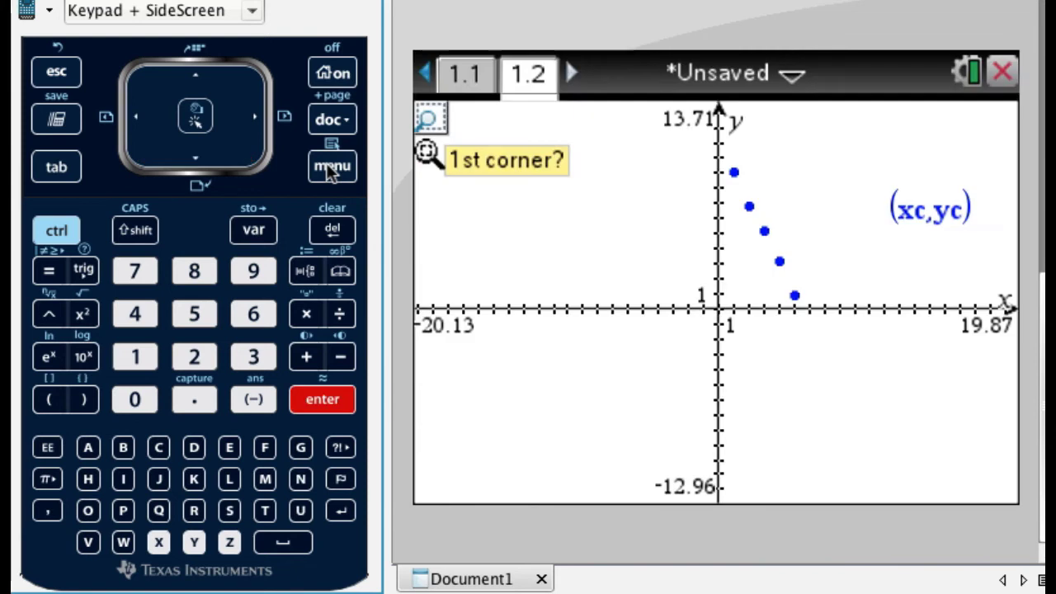
click(653, 141)
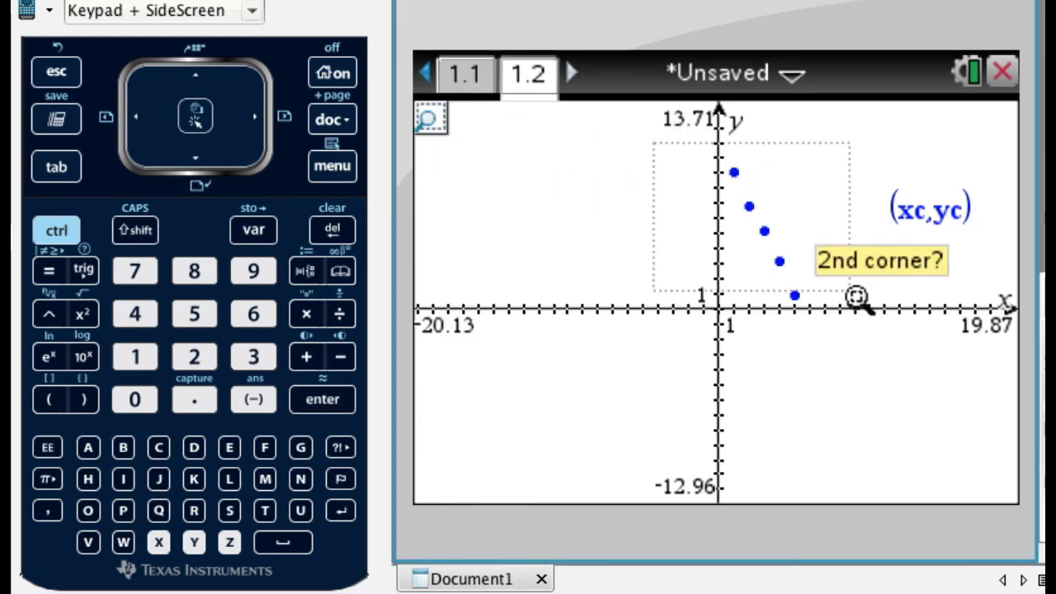
click(858, 350)
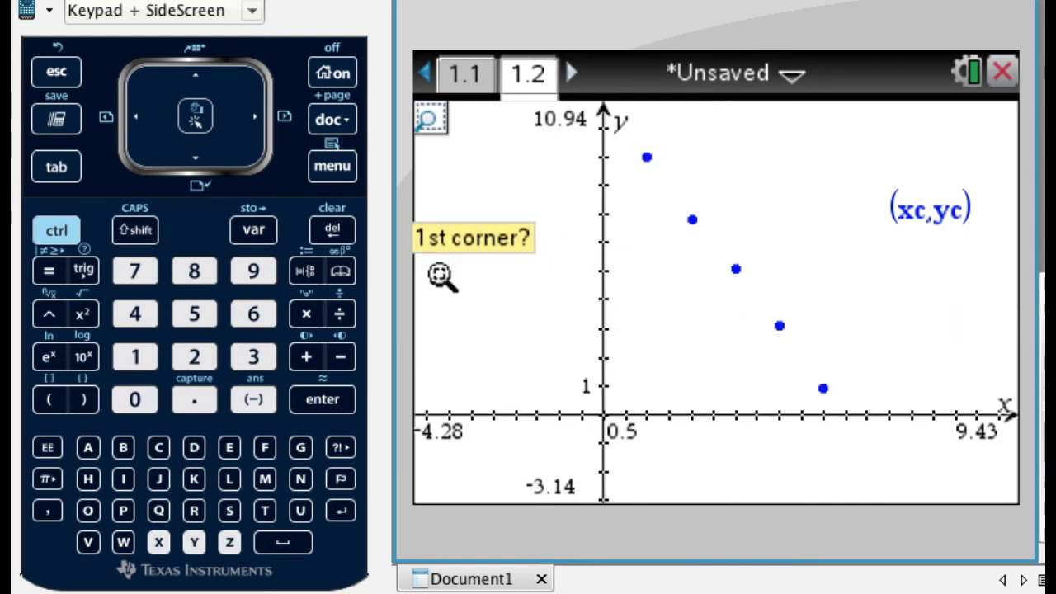
key(Escape)
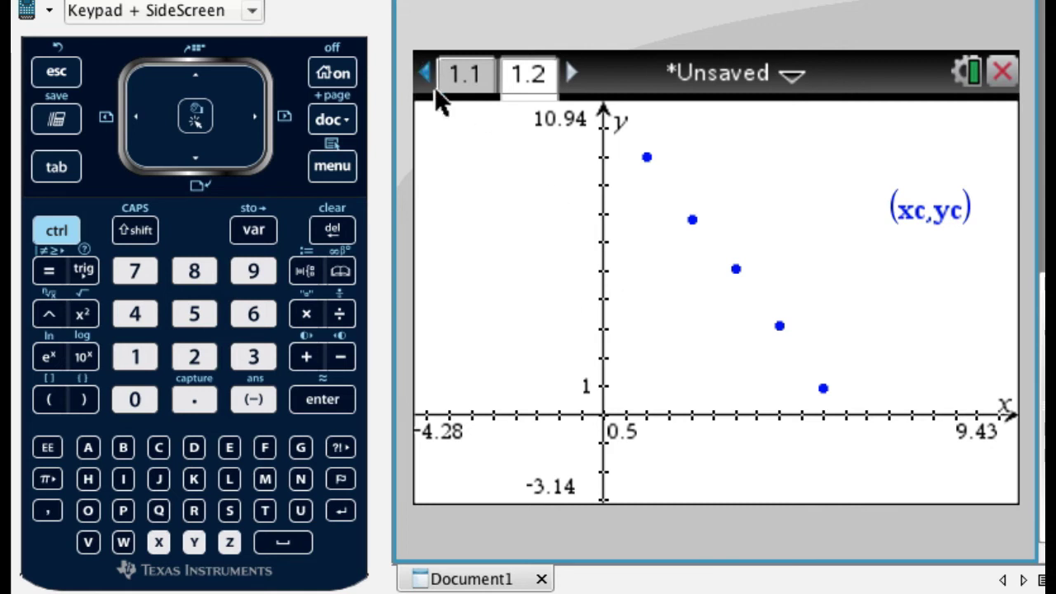
Return to spreadsheet page 1.1 with the xc/yc data.
click(467, 75)
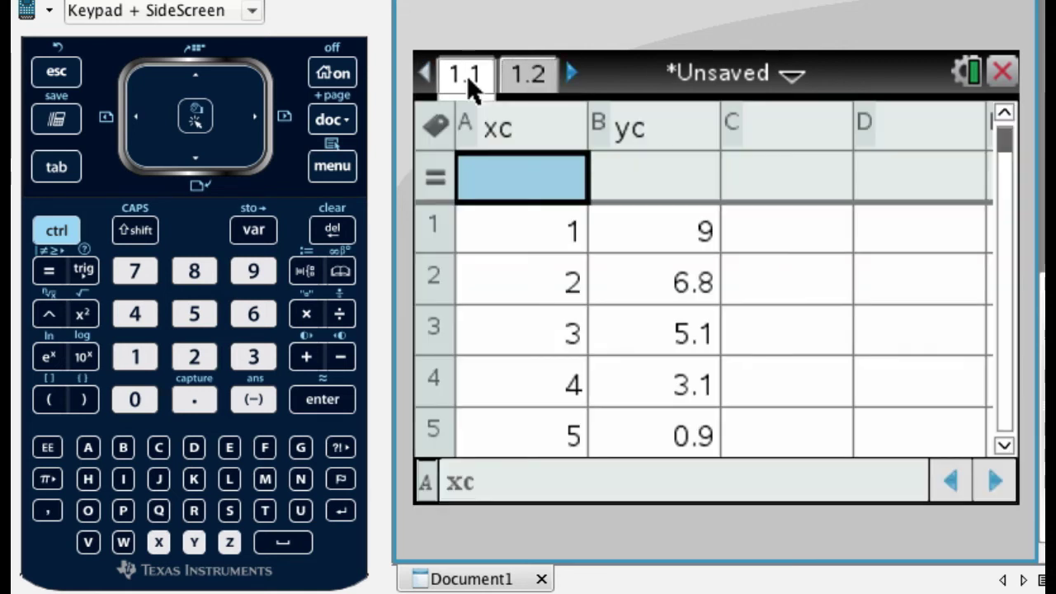
click(523, 73)
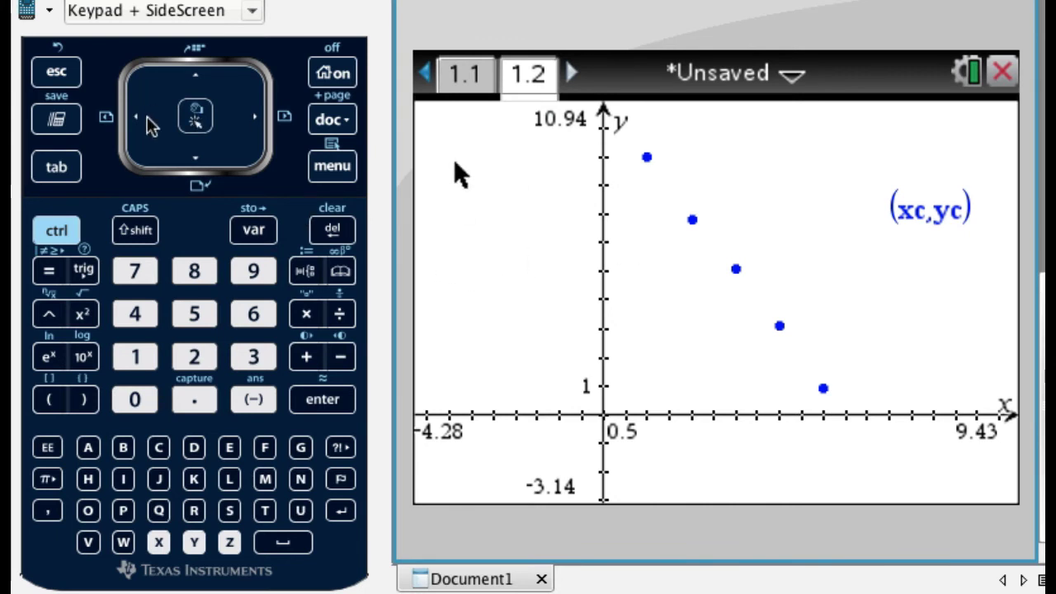
click(55, 236)
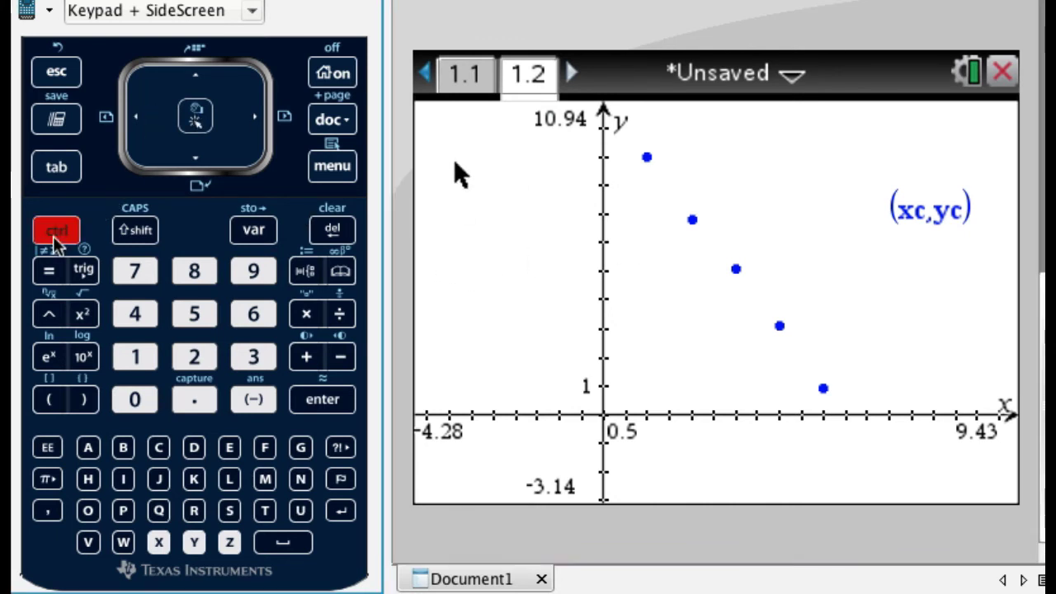
click(134, 119)
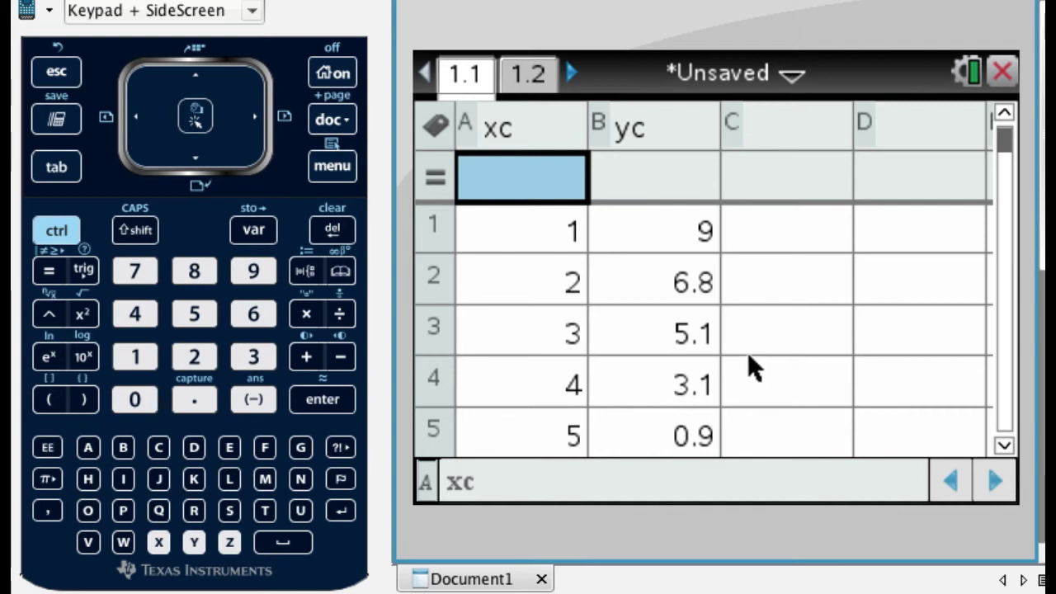
Select cell C1 as the place for the regression results.
click(768, 238)
key(Up)
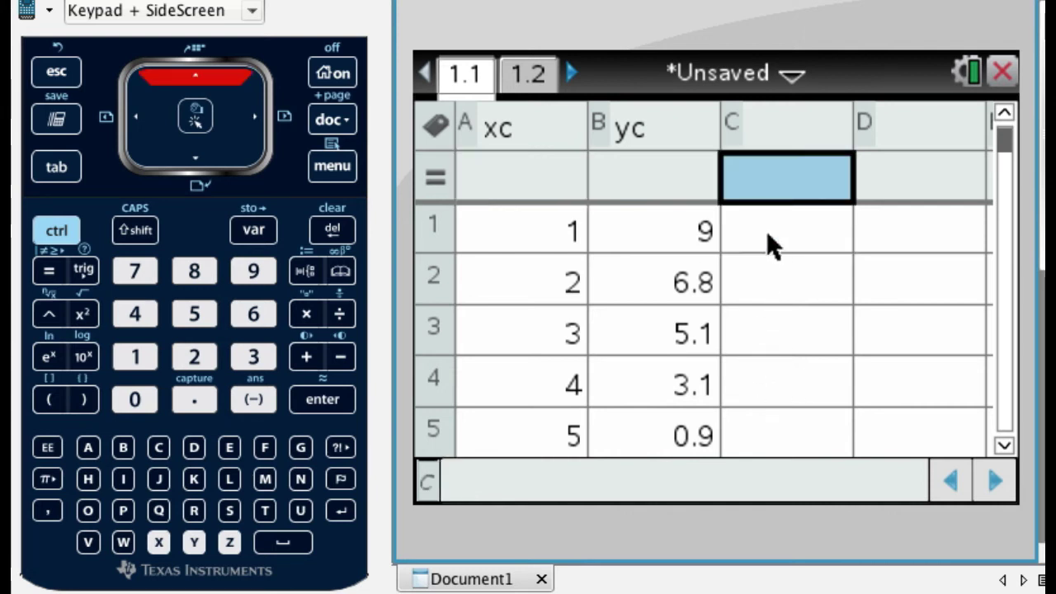
key(Down)
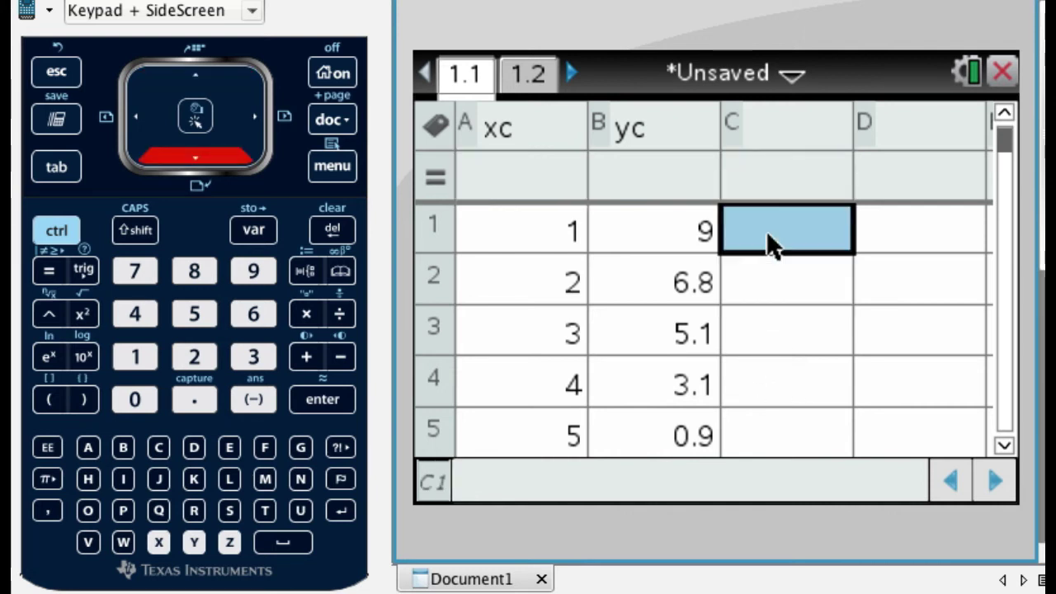
key(Up)
key(Down)
key(Right)
key(Left)
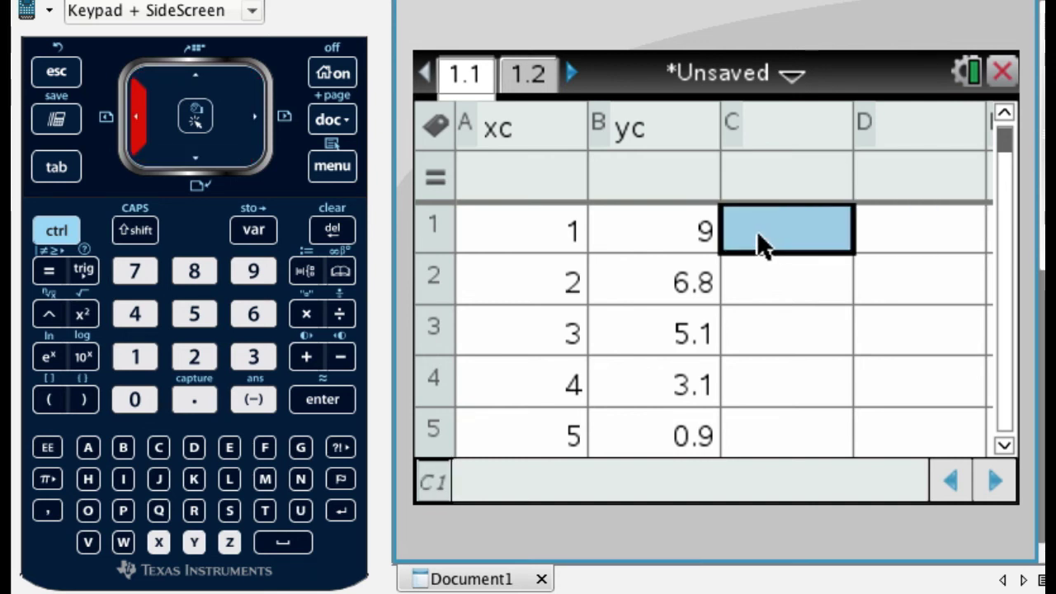
Browse the spreadsheet's Statistics calculation menu, then back out and close it.
click(336, 167)
key(Down)
key(Down)
key(Down)
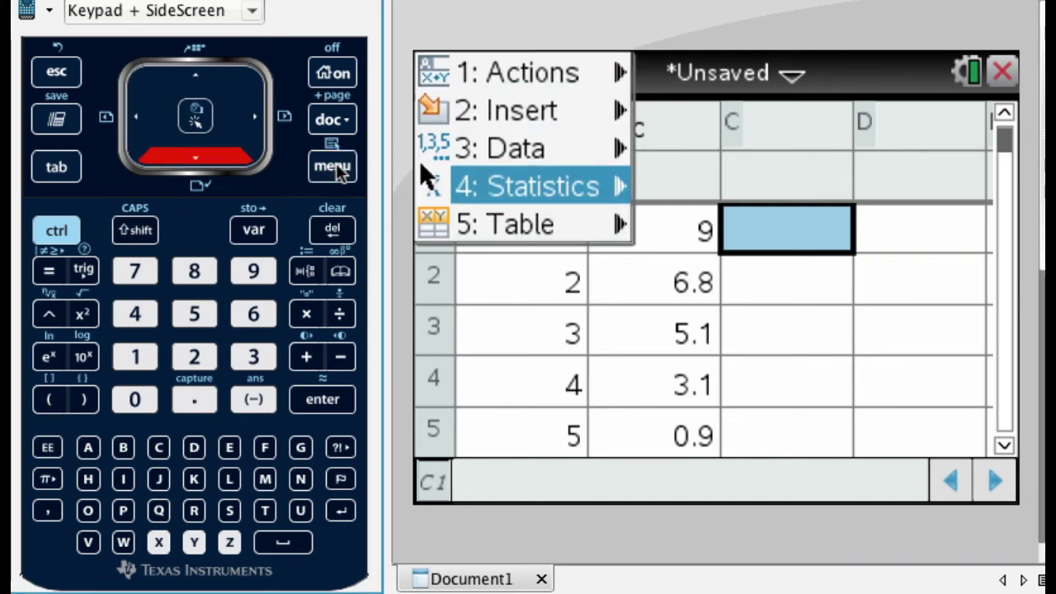
key(Right)
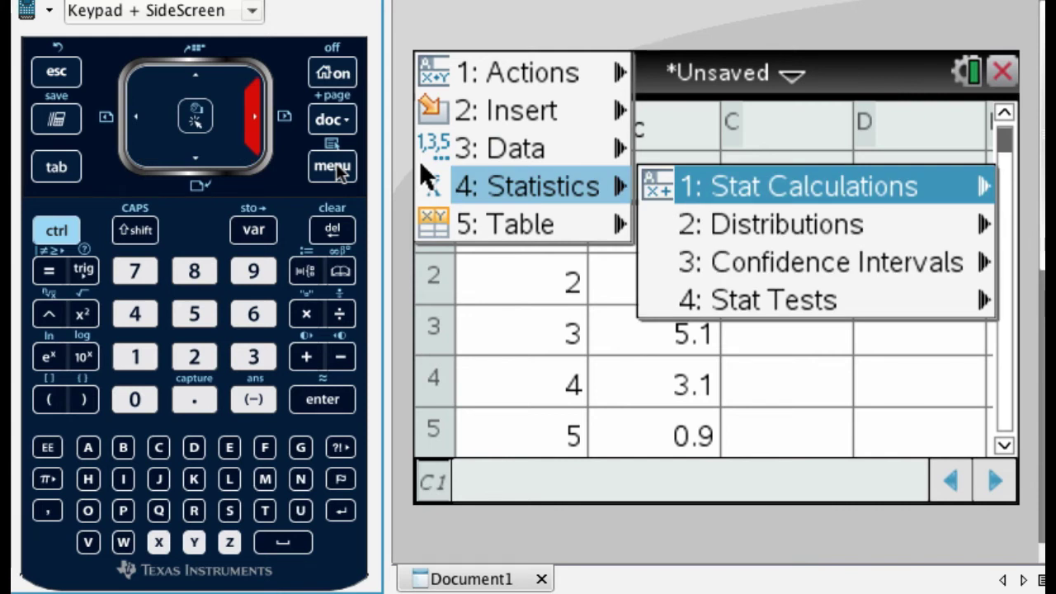
key(Right)
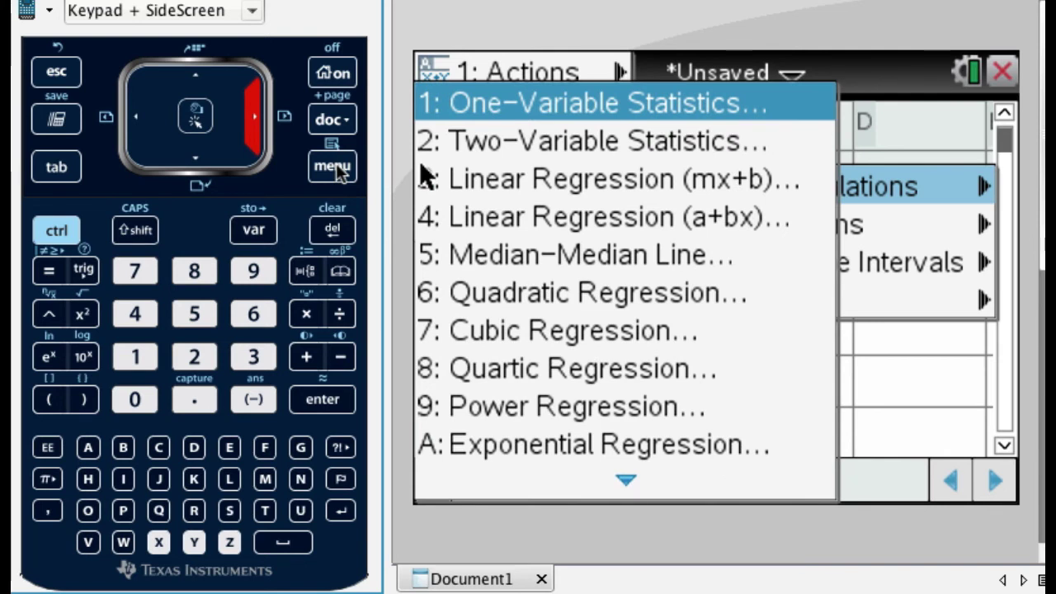
key(Left)
key(Left)
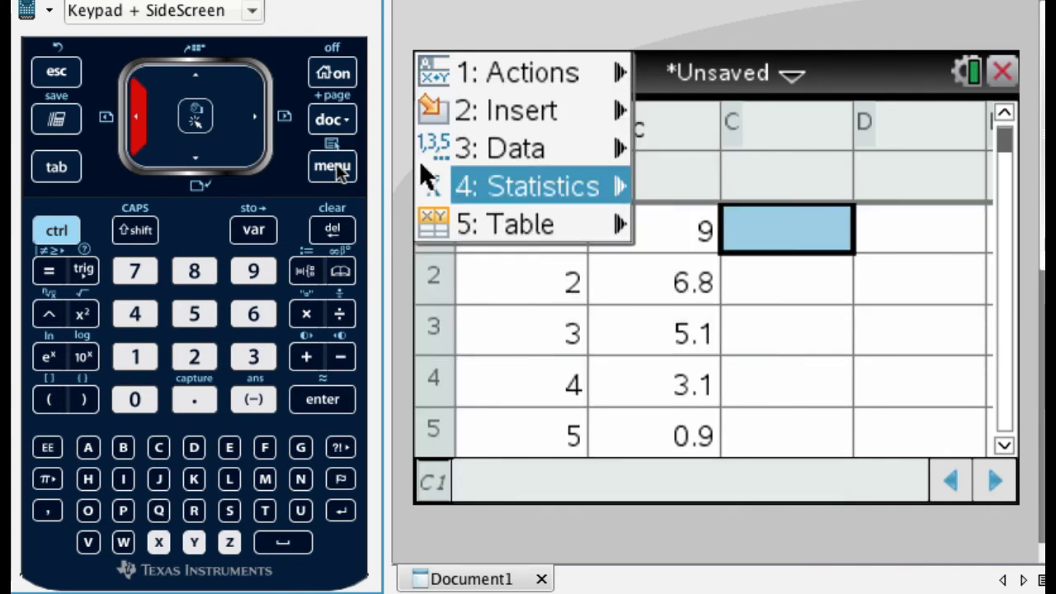
key(Escape)
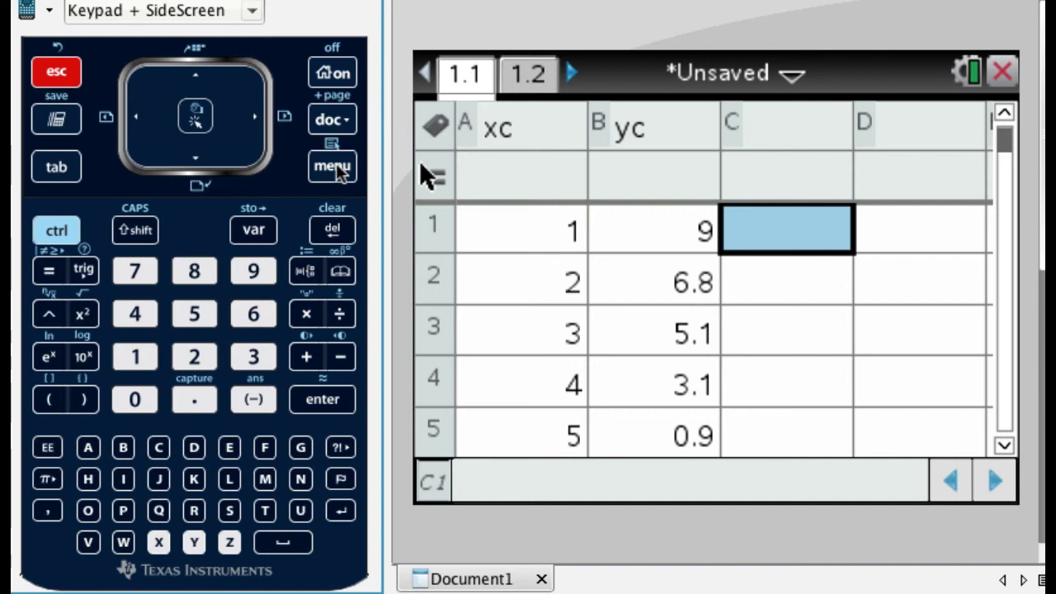
Open Linear Regression (mx+b) from Statistics > Stat Calculations.
click(334, 167)
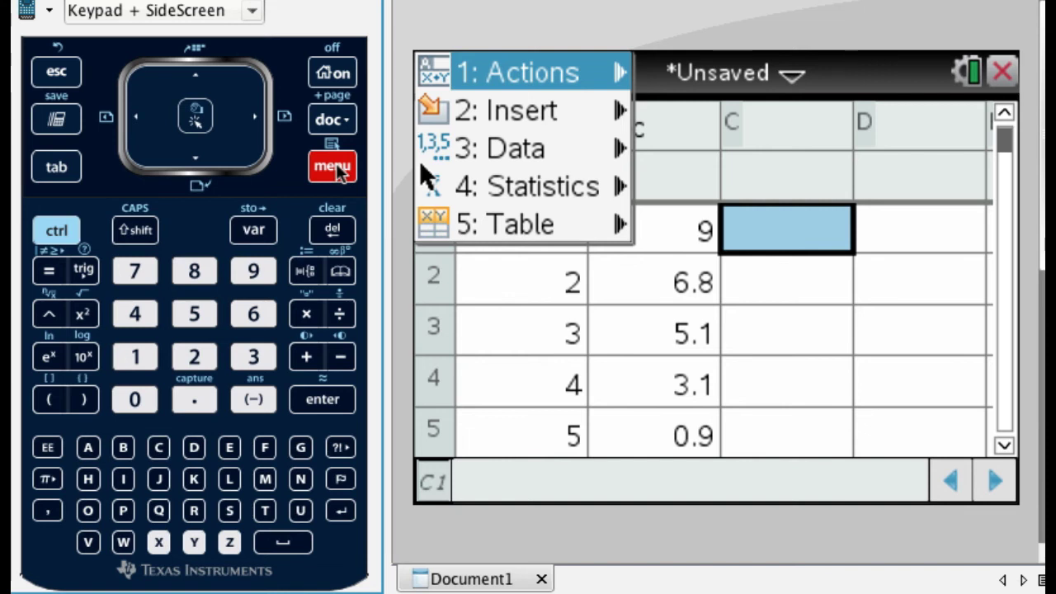
key(Down)
key(Down)
key(Down)
key(Right)
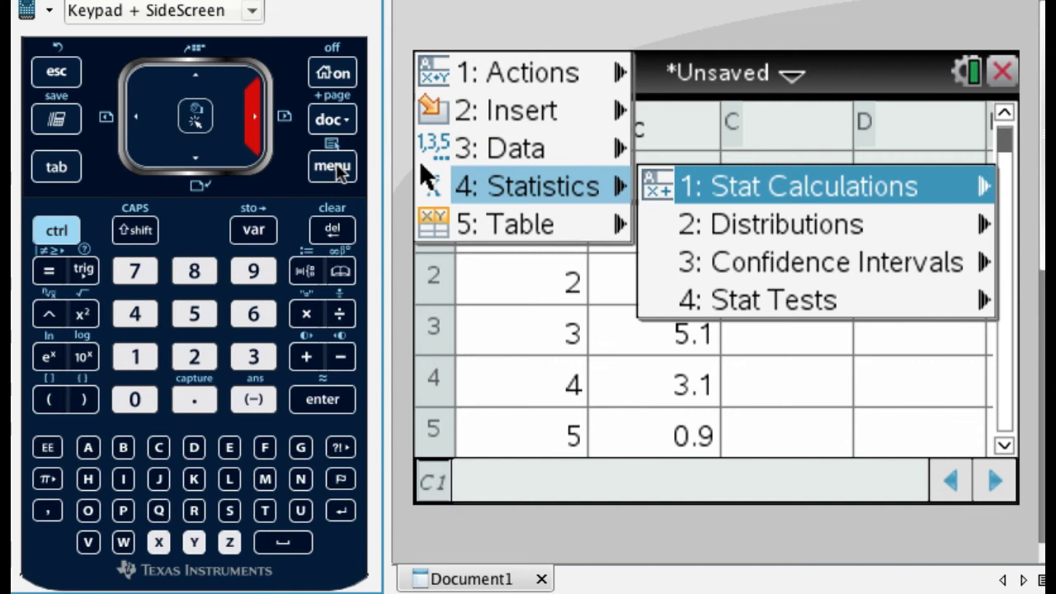
key(Right)
key(Down)
key(Down)
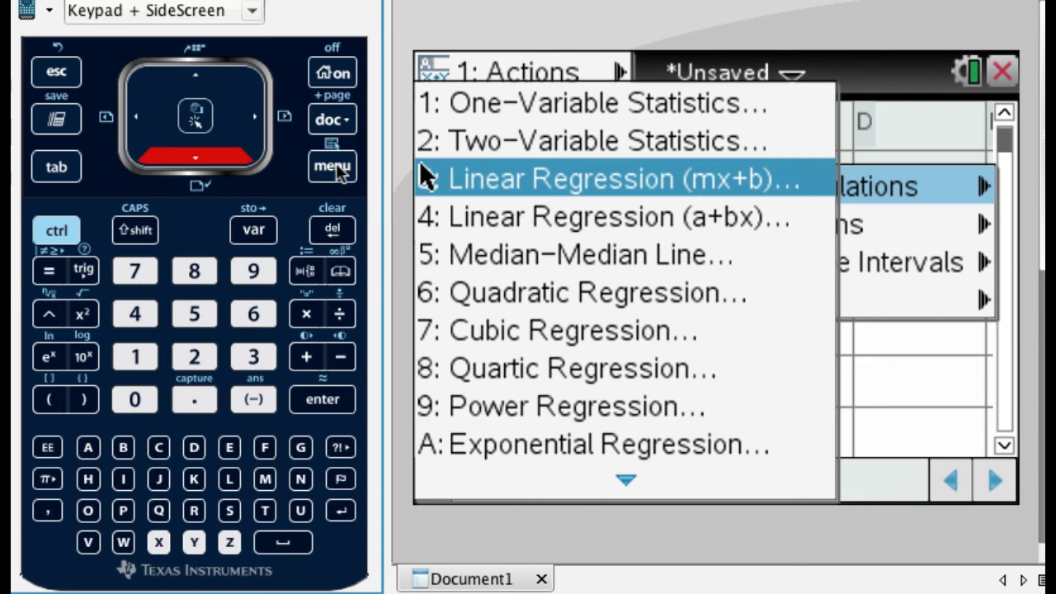
key(Return)
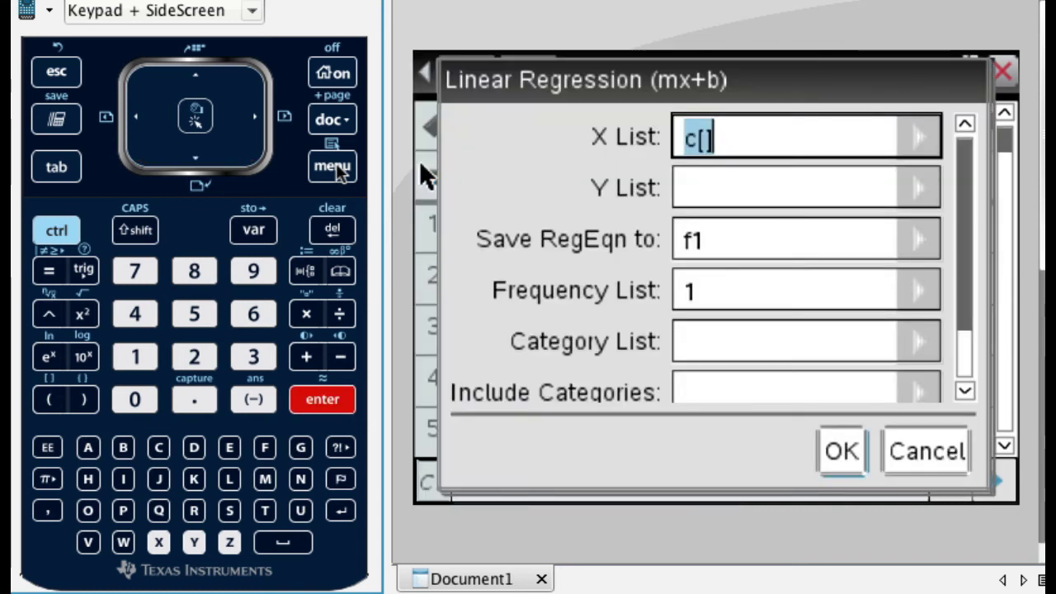
Set the regression's X List to xc.
key(Right)
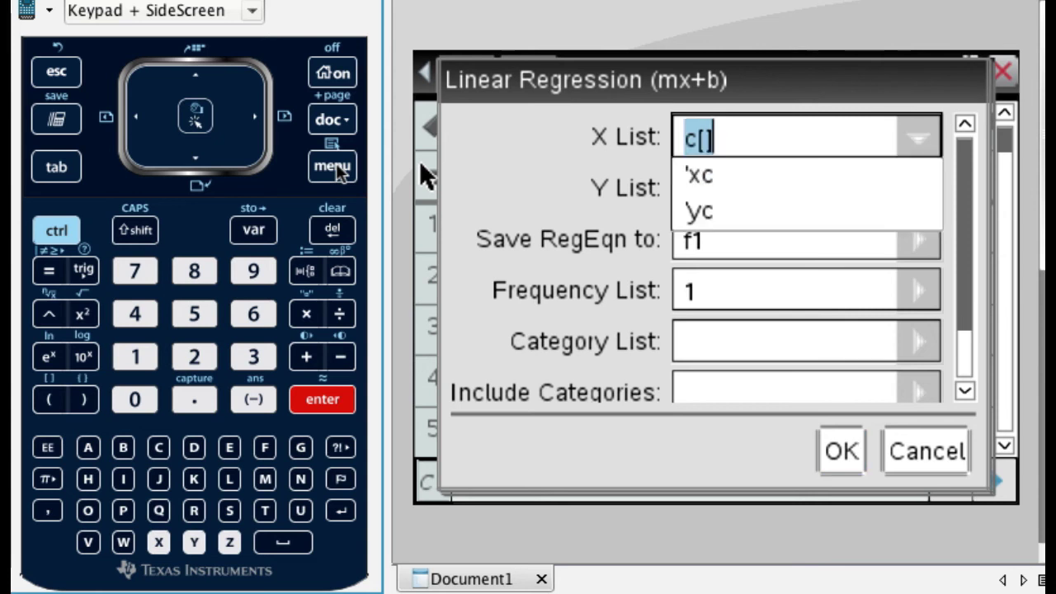
key(Left)
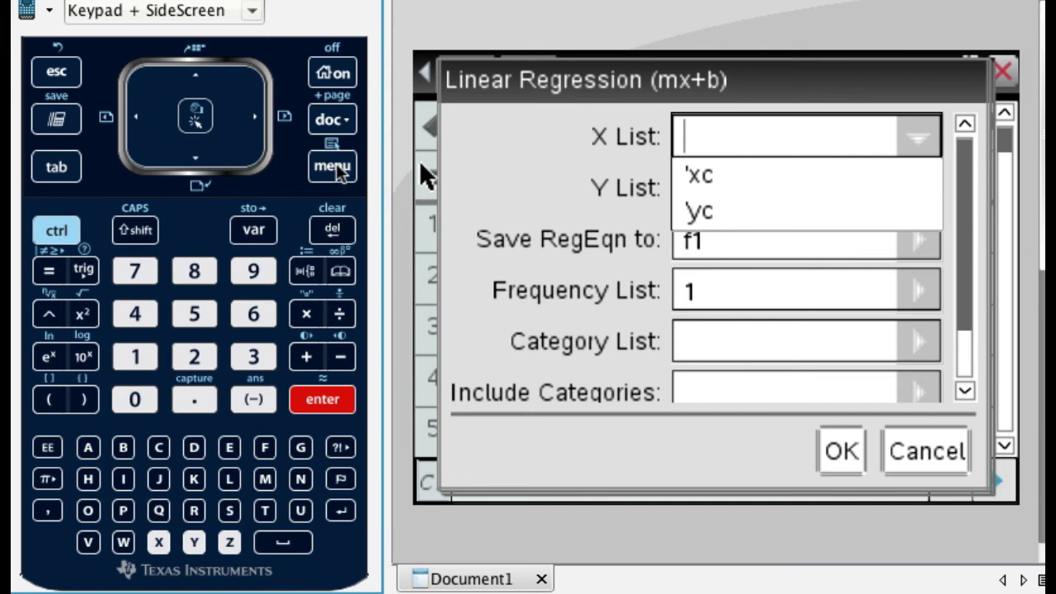
key(Escape)
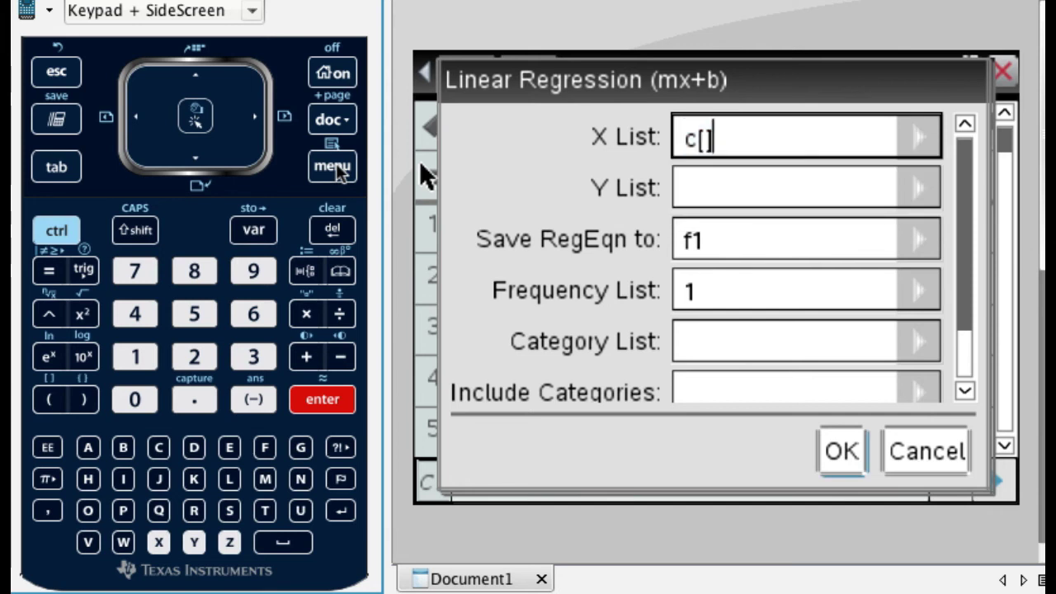
key(Right)
key(Down)
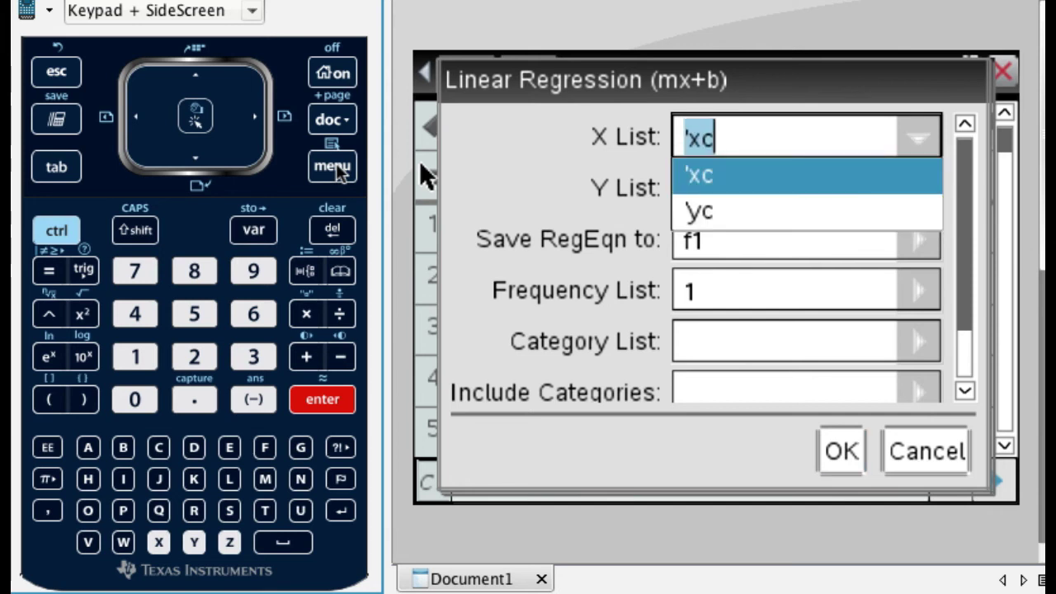
key(Return)
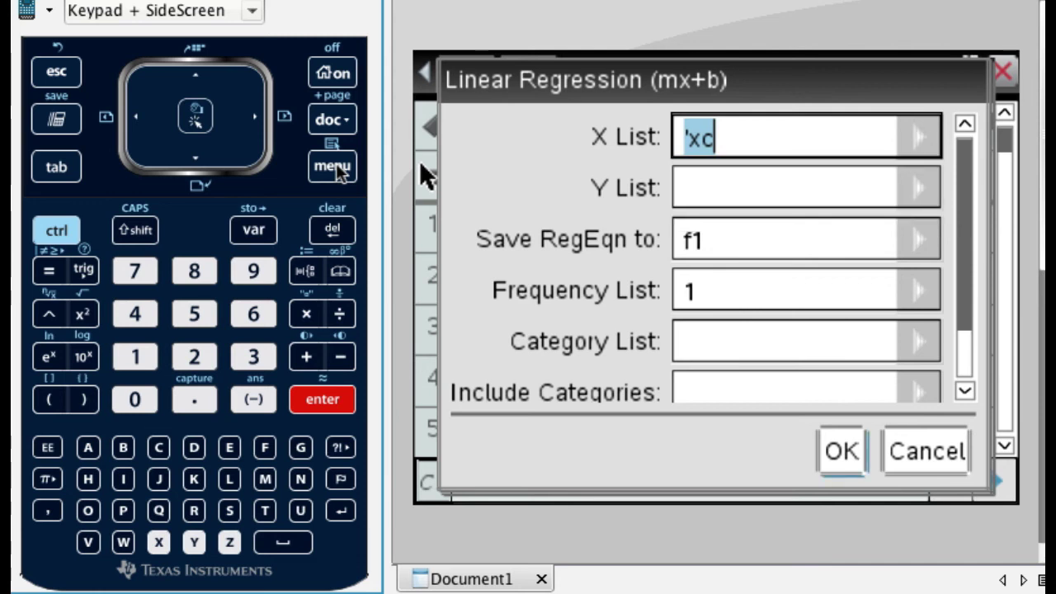
Set Y List to yc, keep saving to f1, and run the regression: m -1.99, b 10.95.
key(Tab)
key(Right)
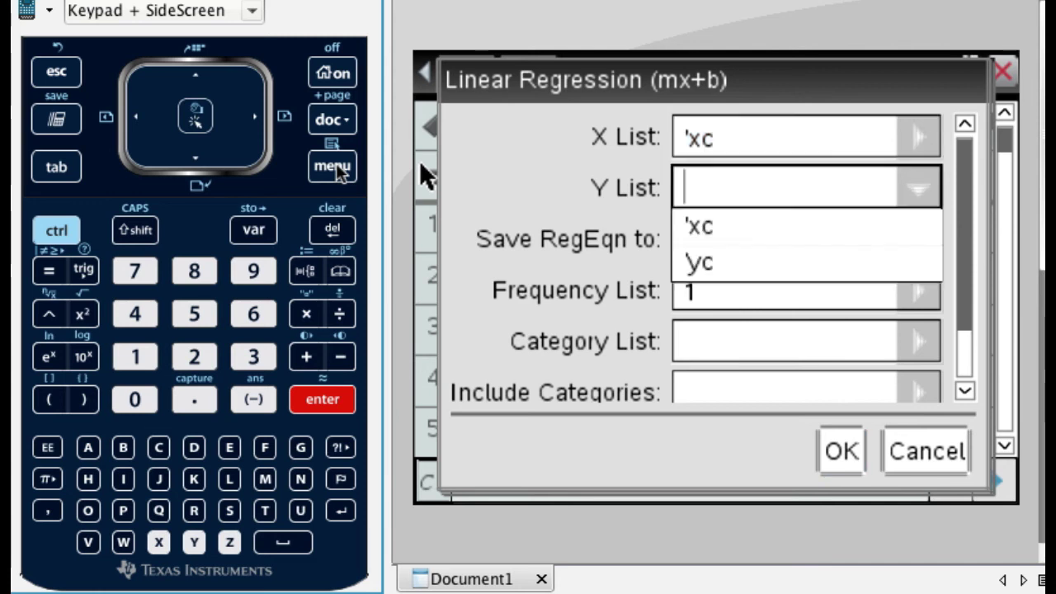
key(Down)
key(Down)
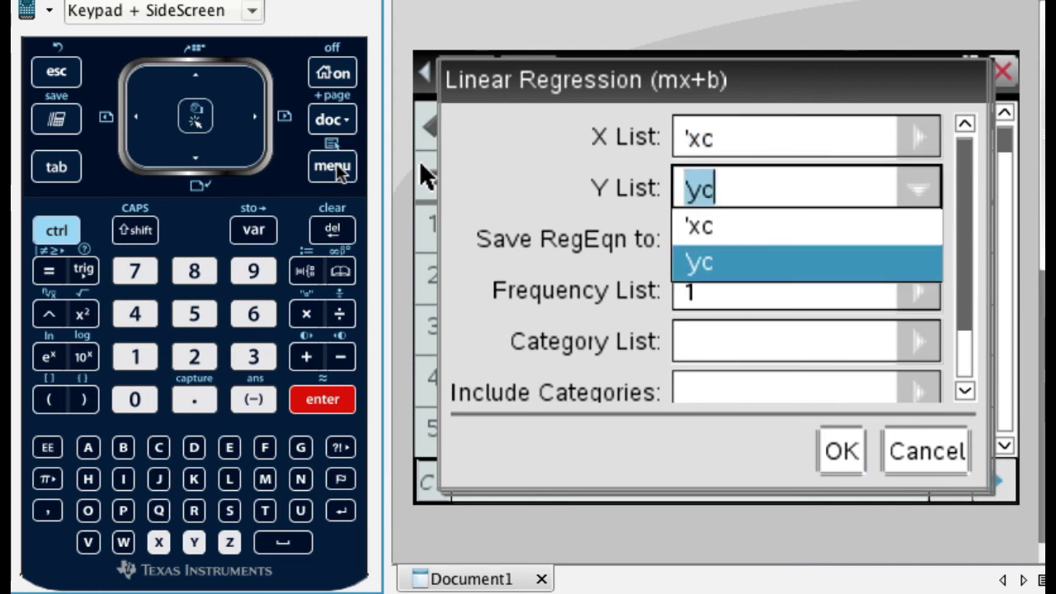
key(Return)
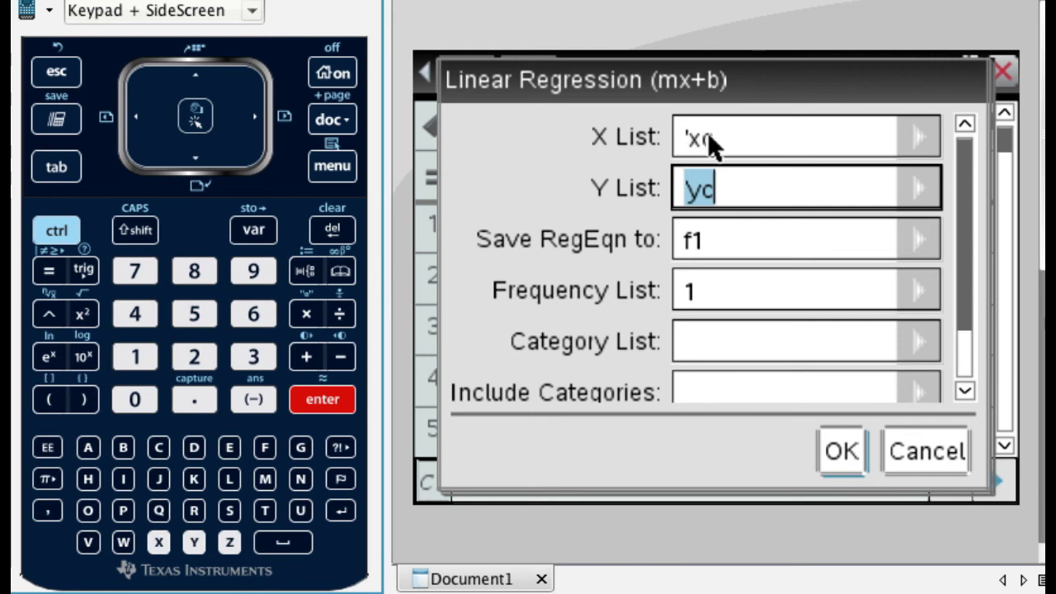
key(Tab)
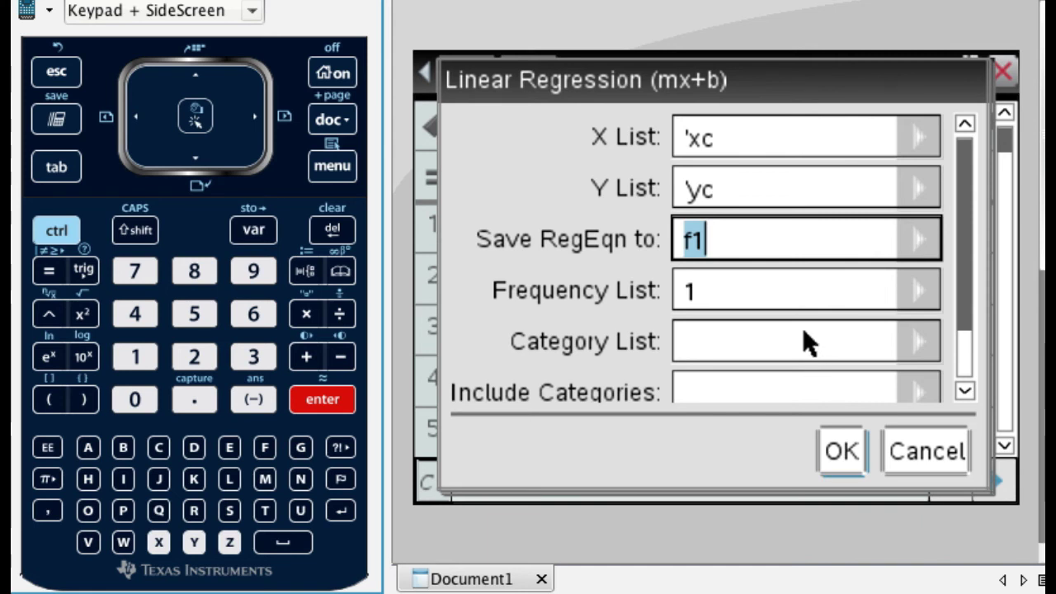
drag(960, 262, 966, 347)
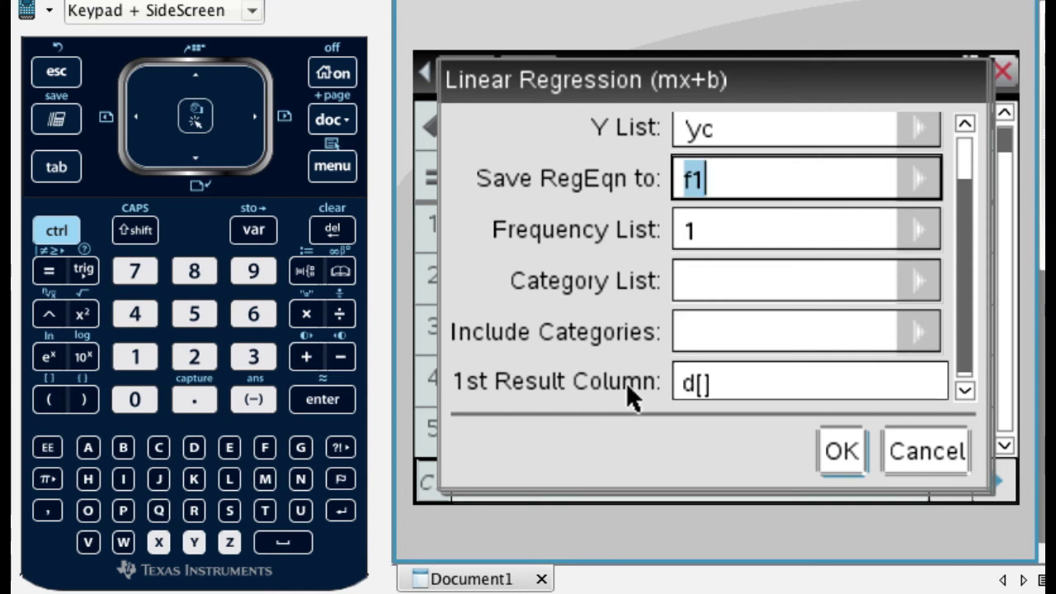
click(846, 439)
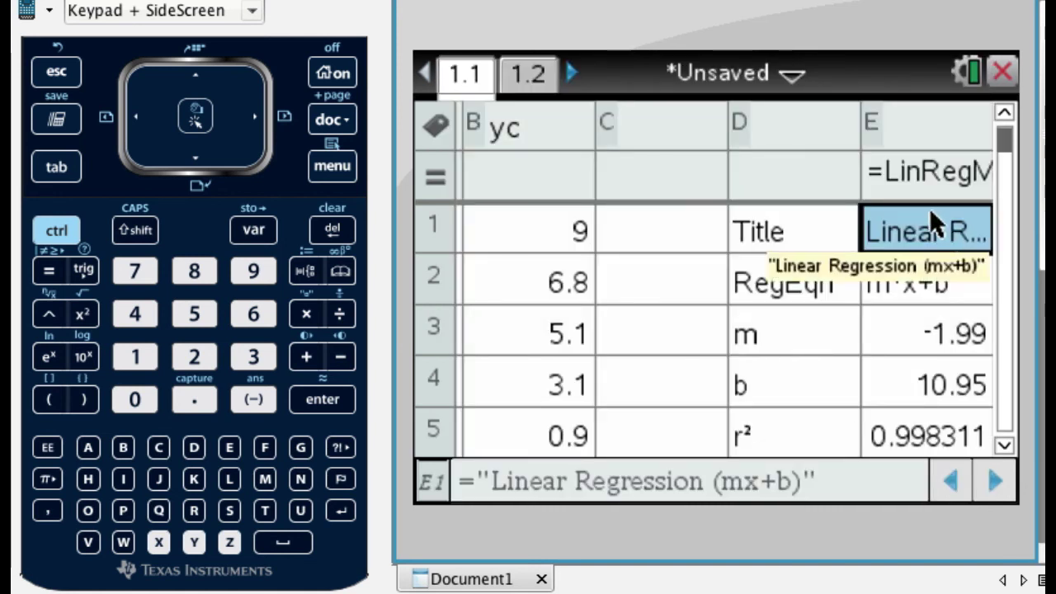
key(Right)
key(Left)
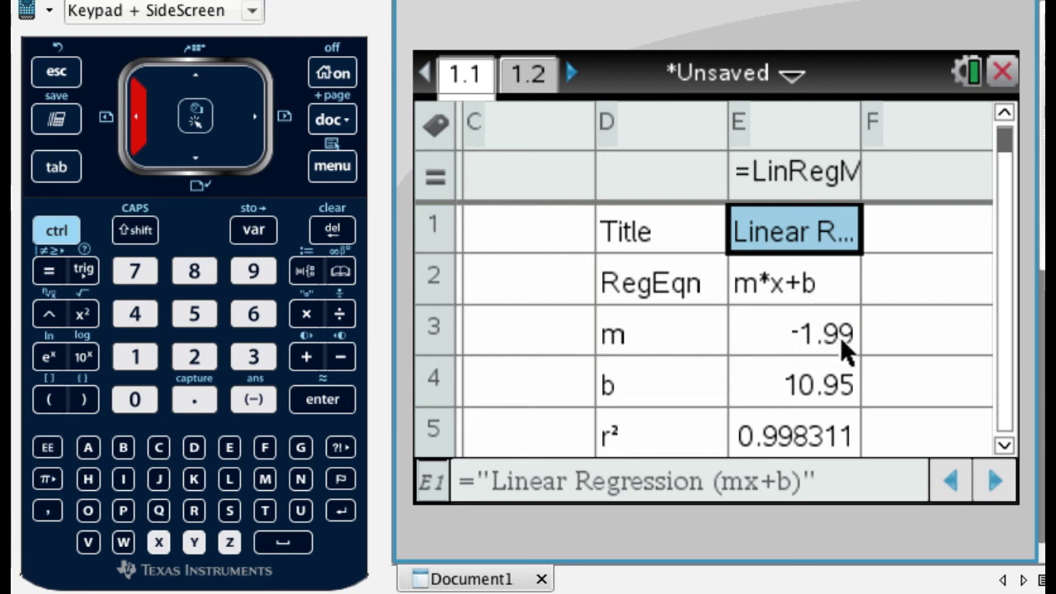
click(840, 385)
key(Down)
key(Down)
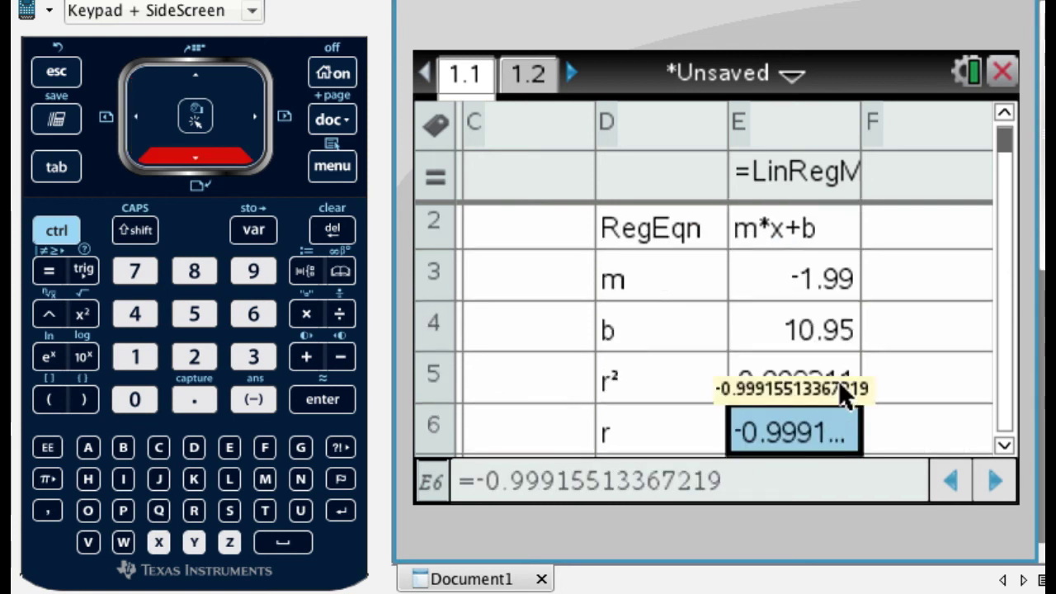
key(Up)
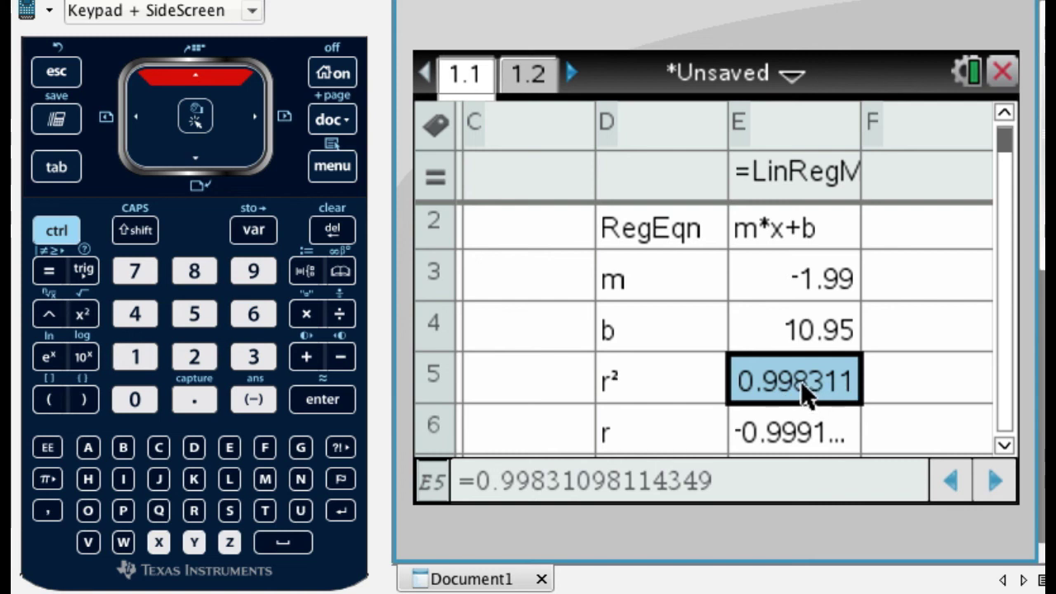
key(Down)
key(Down)
key(Down)
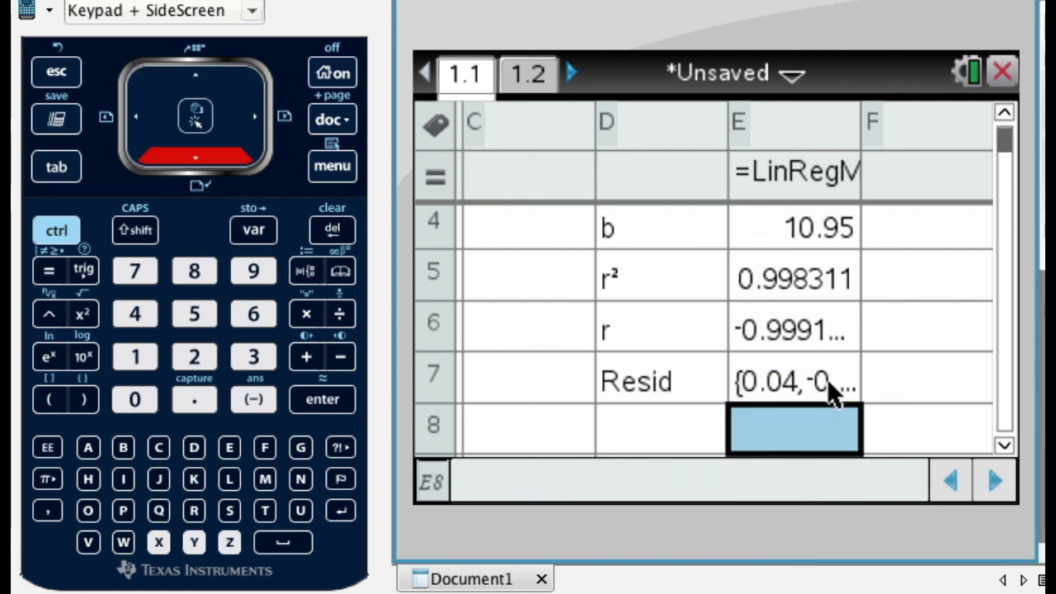
key(Up)
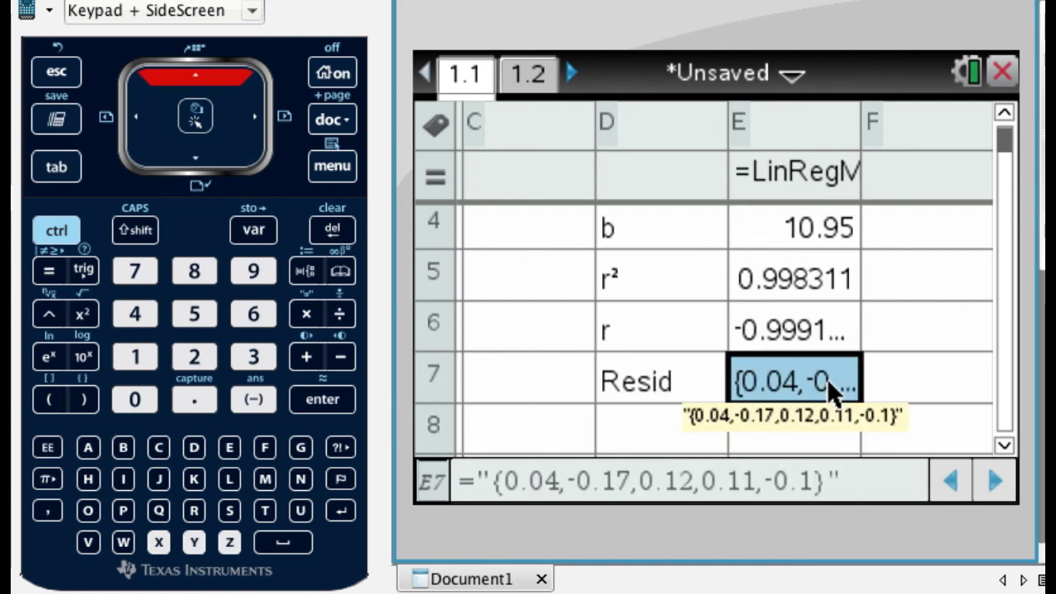
click(788, 327)
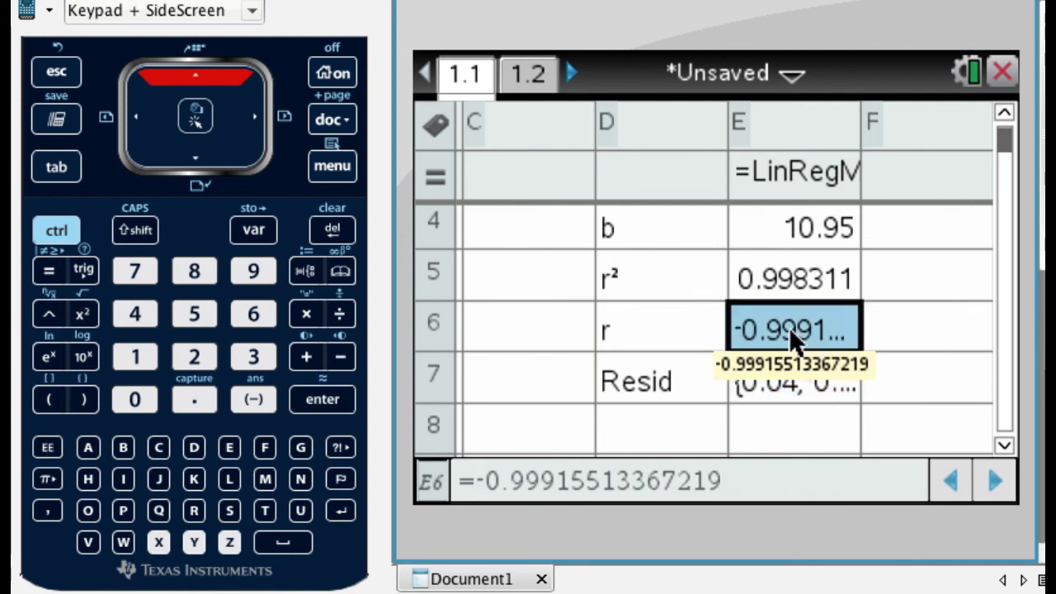
key(Down)
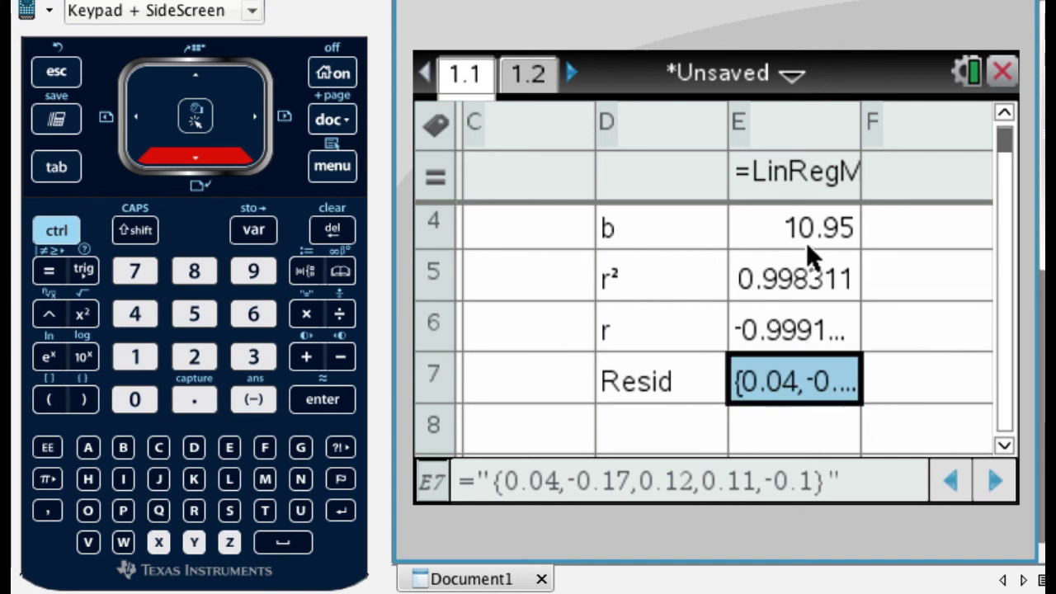
key(Up)
key(Up)
key(Up)
key(Up)
key(Up)
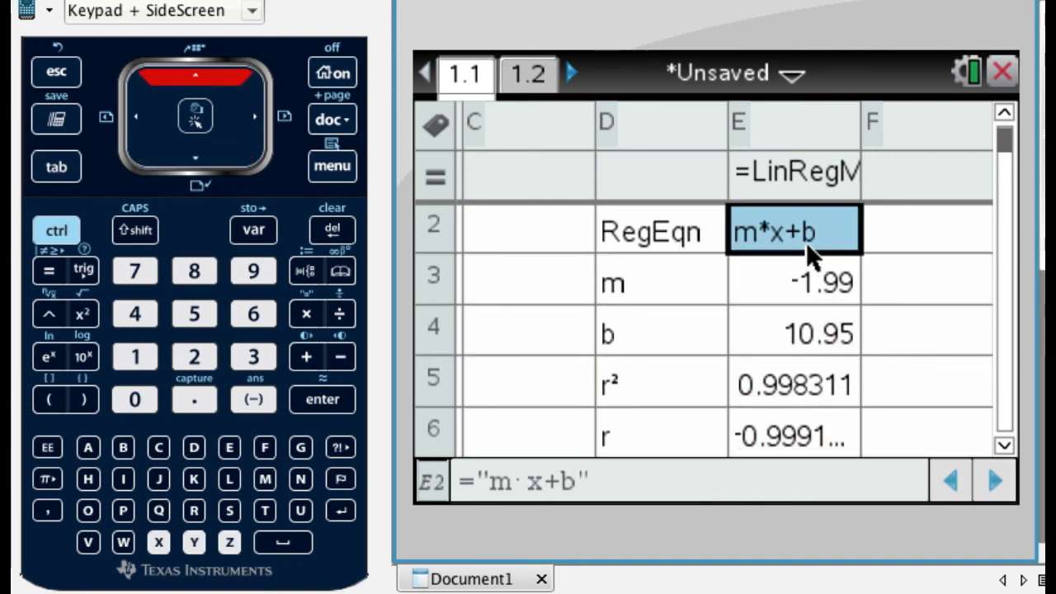
key(Down)
key(Down)
key(Down)
key(Down)
key(Down)
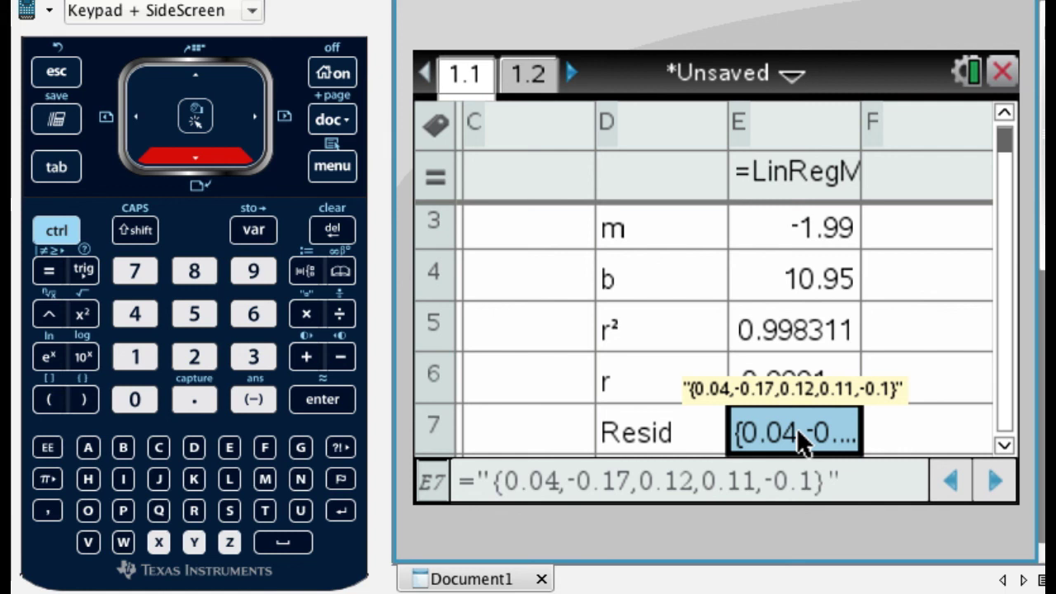
key(Up)
key(Up)
key(Down)
key(Down)
key(Up)
key(Up)
key(Up)
key(Up)
key(Up)
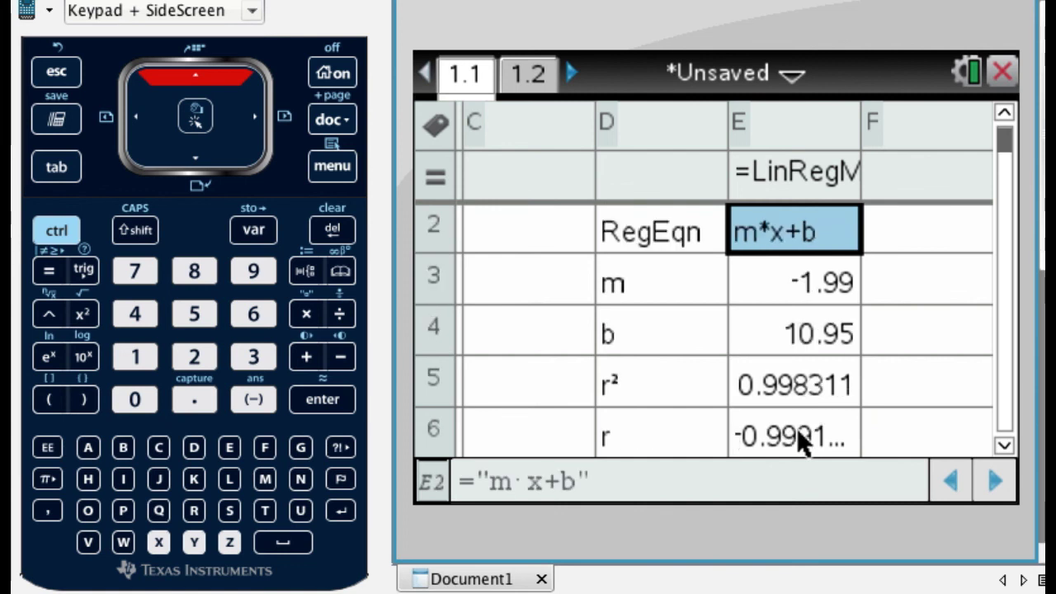
key(Down)
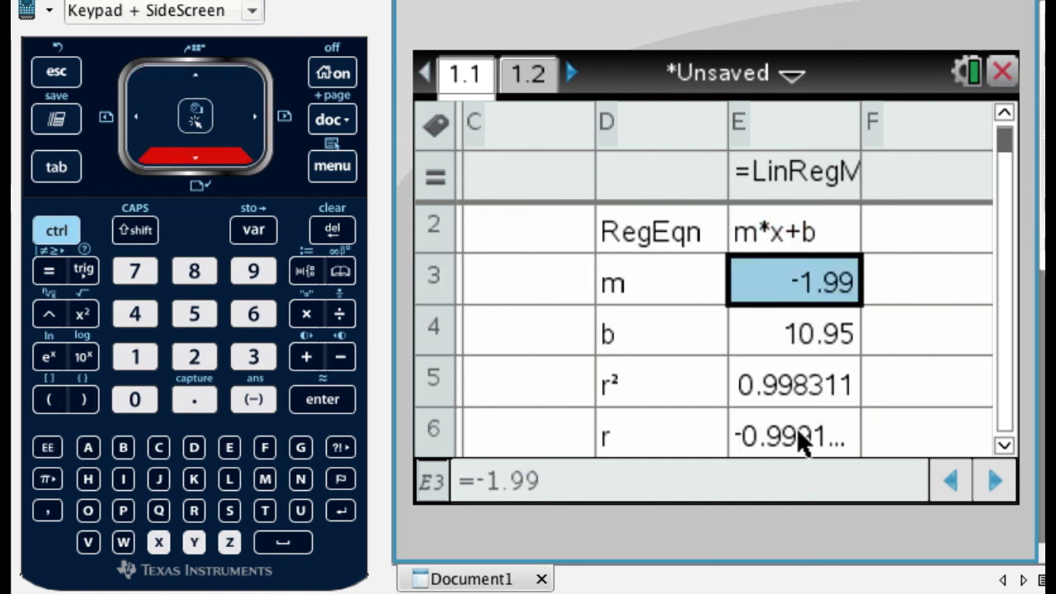
key(Down)
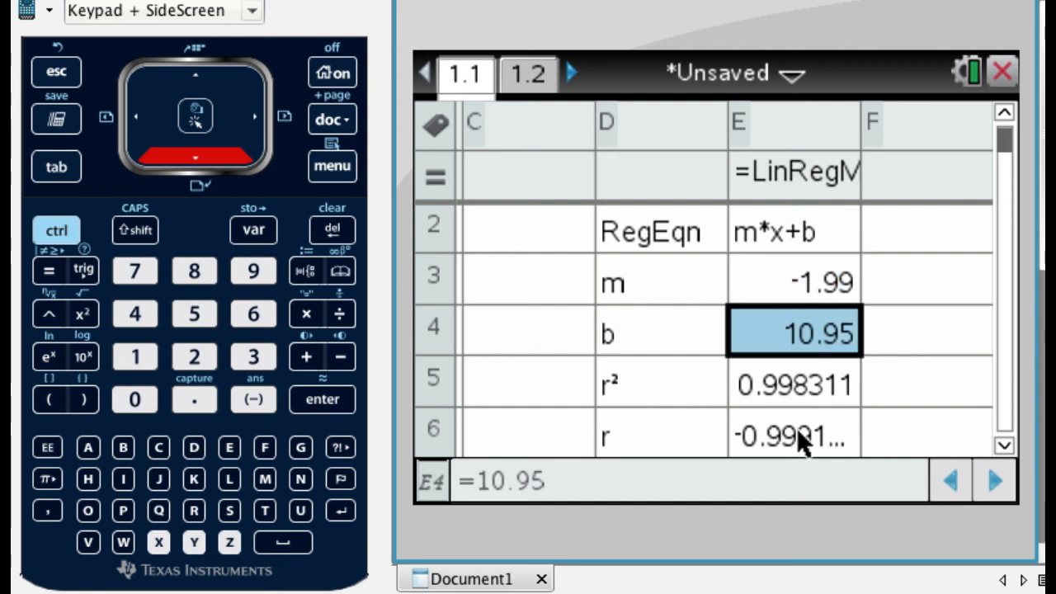
key(Up)
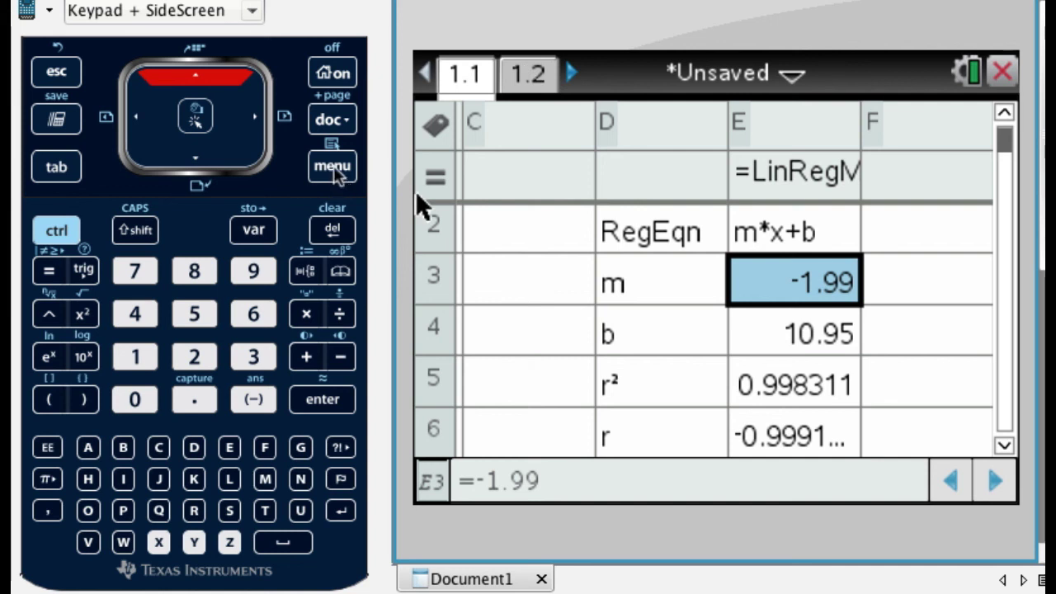
Move to graph page 1.2 and give the graph focus.
key(ctrl)
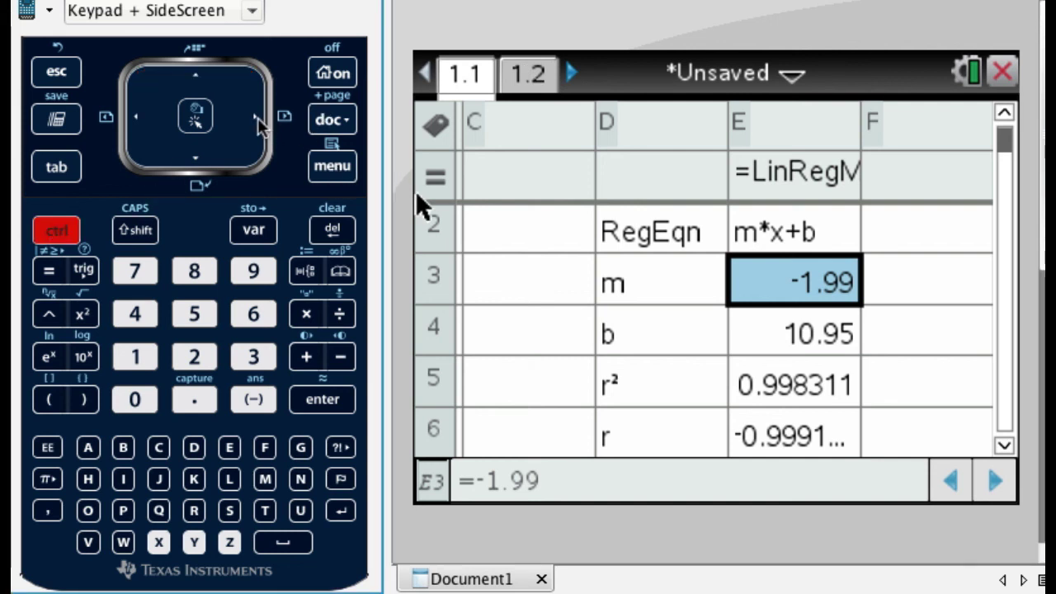
key(Right)
click(418, 197)
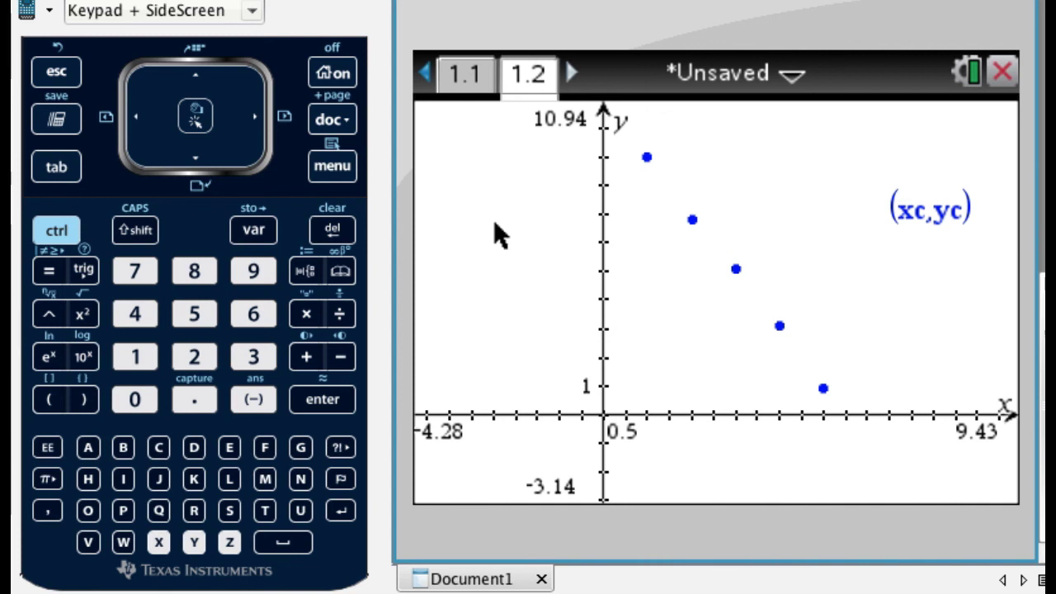
key(Tab)
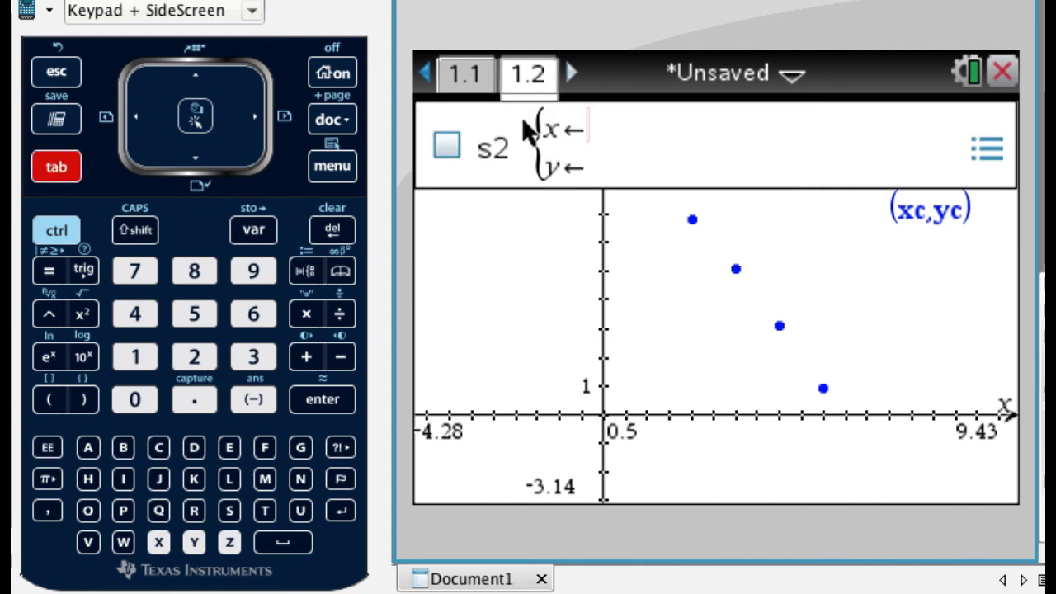
Graph the stored regression function f1 and drag its label above the (xc,yc) label.
click(332, 167)
key(Down)
key(Down)
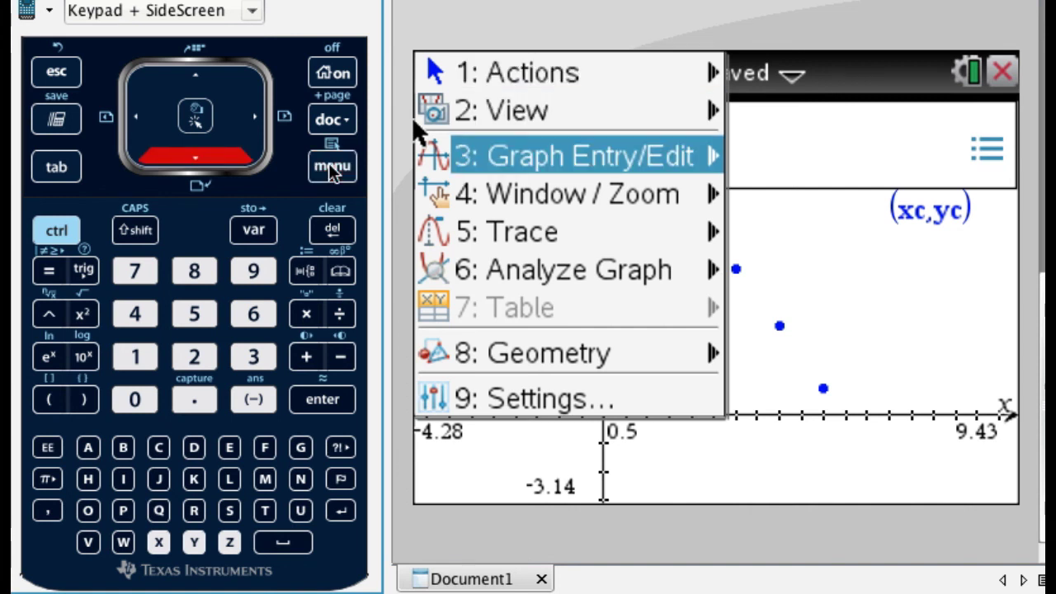
key(Right)
key(Return)
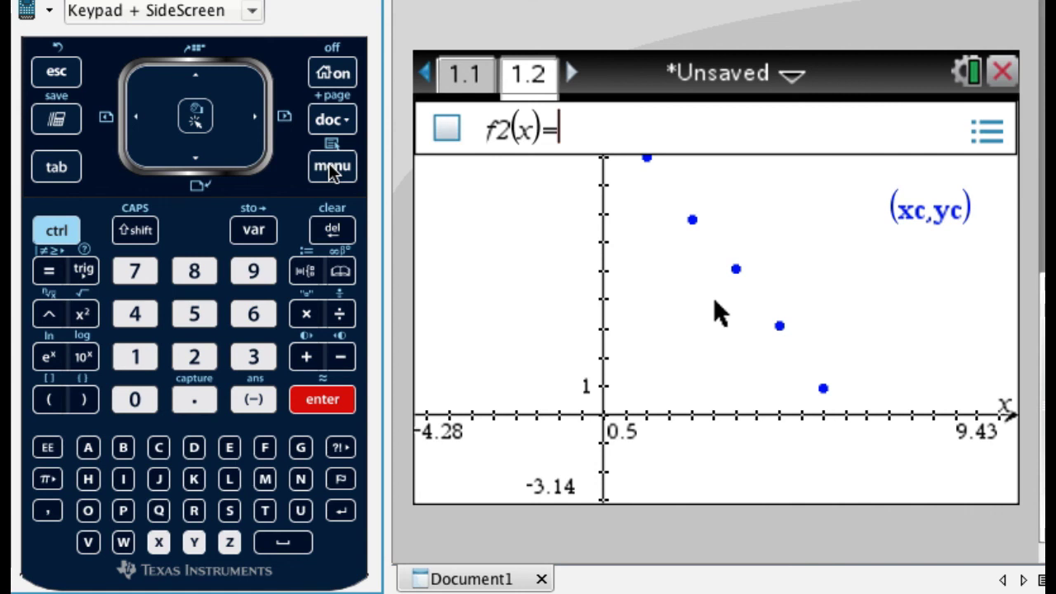
key(Up)
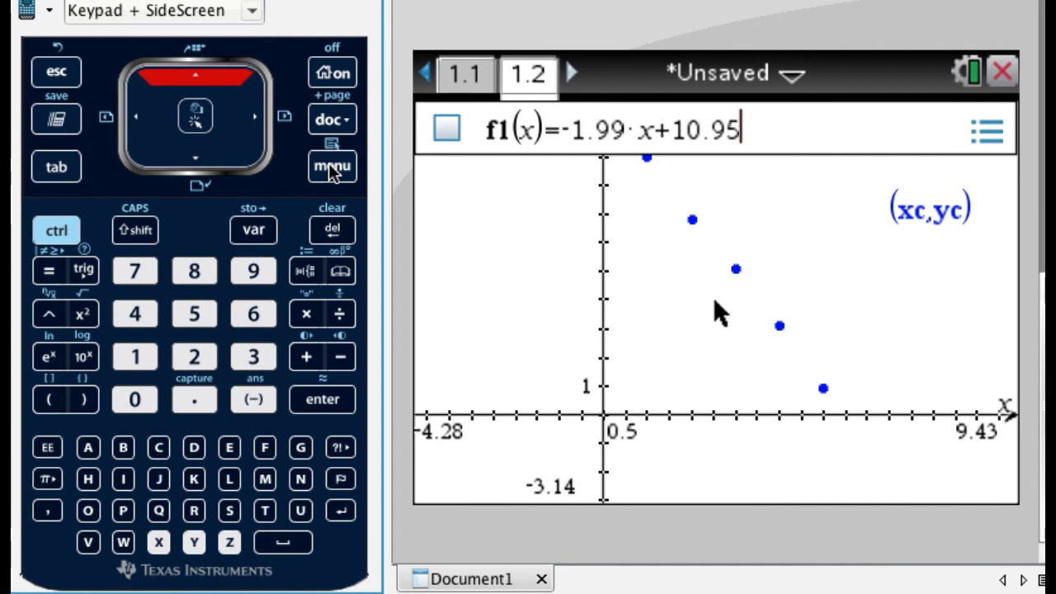
key(Return)
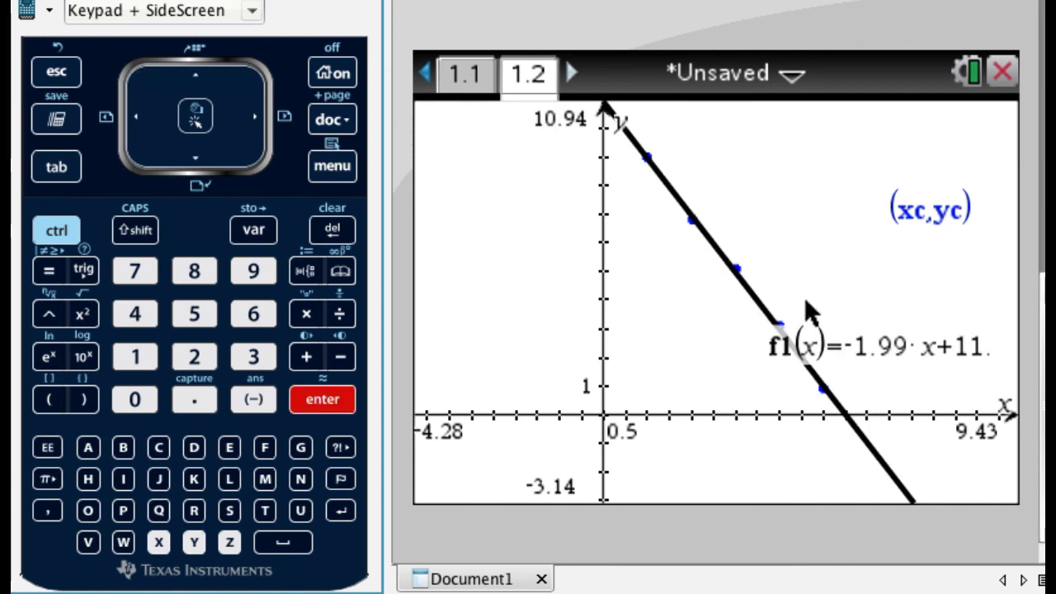
drag(923, 369, 922, 180)
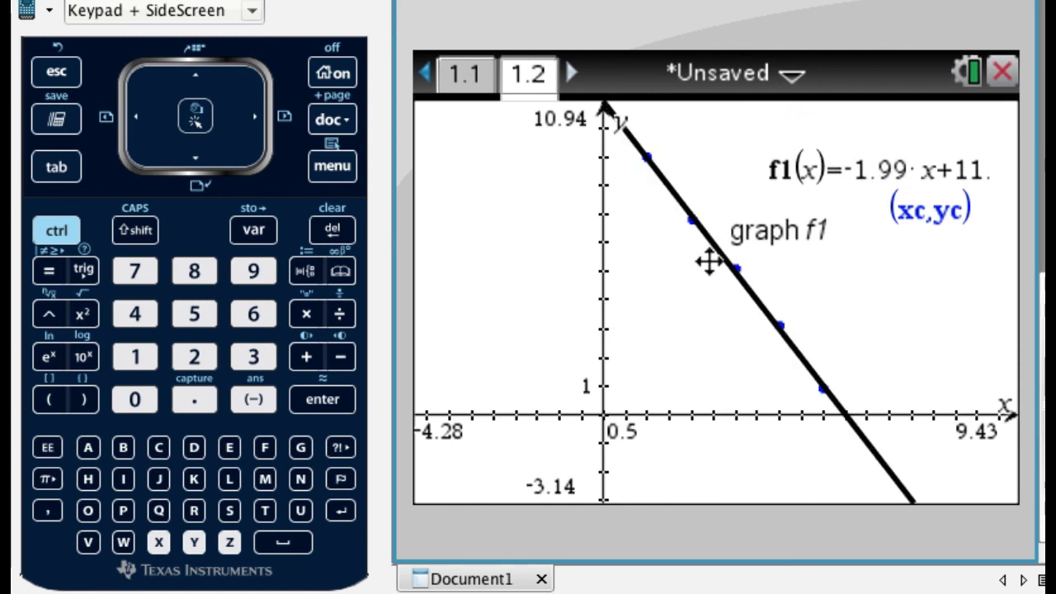